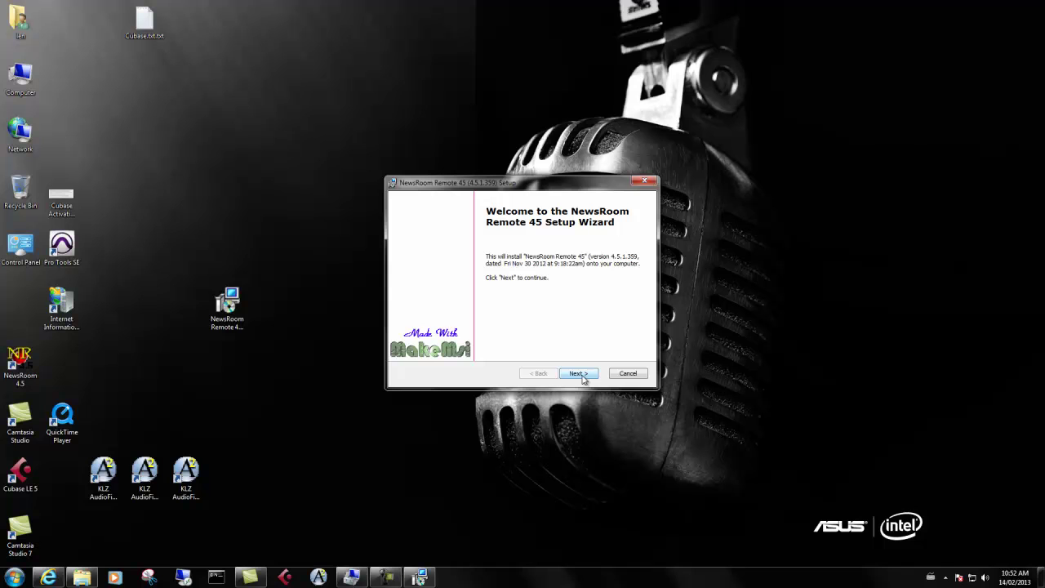
Install the complete NewsRoom Remote 45 product in the default location and finish the setup wizard
{"action": "left_click", "coordinate": [580, 374]}
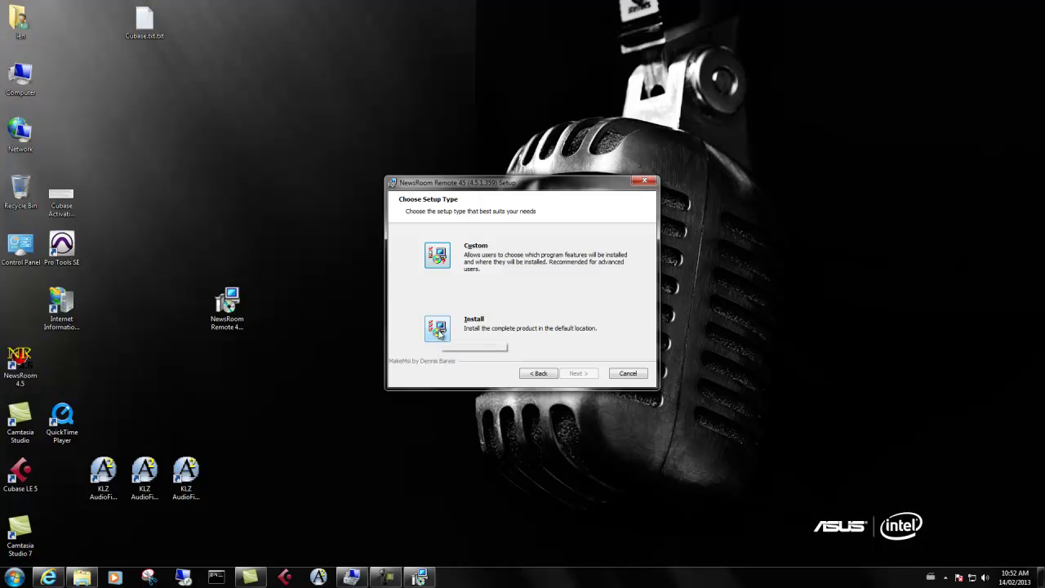
{"action": "left_click", "coordinate": [438, 330]}
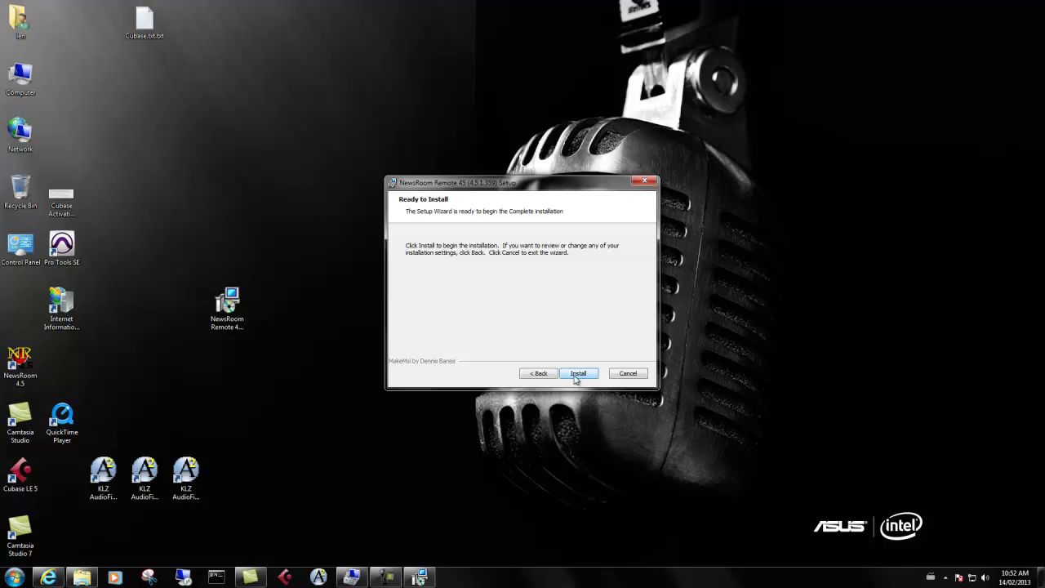
{"action": "left_click", "coordinate": [578, 374]}
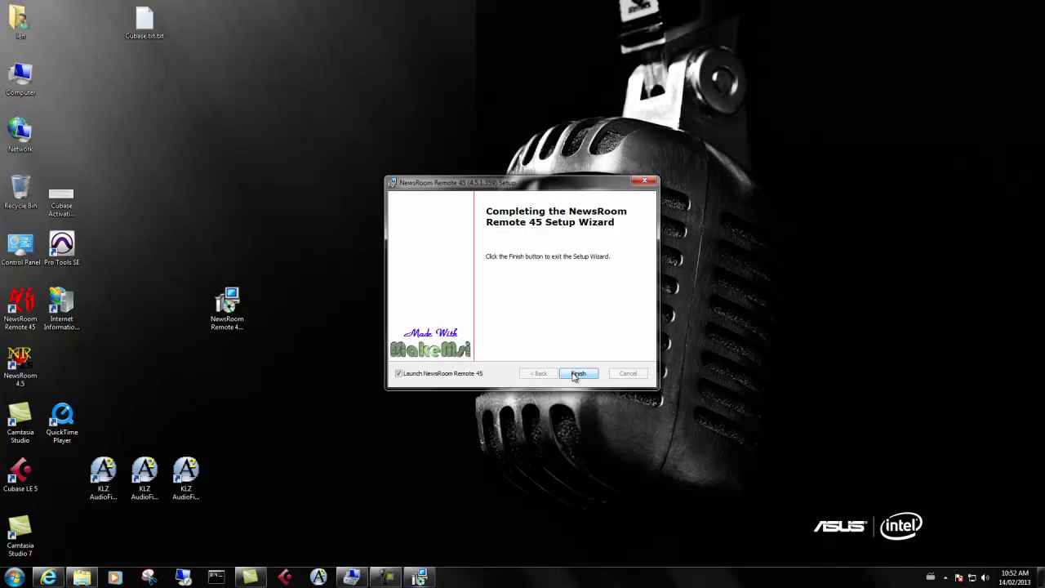
{"action": "left_click", "coordinate": [575, 374]}
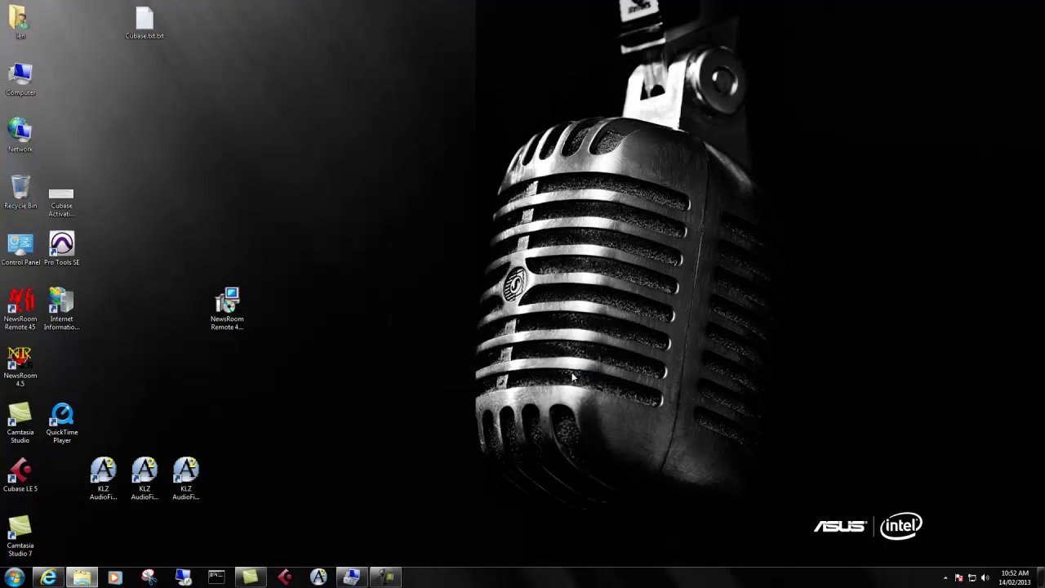
Move the NewsRoom Remote 45 desktop shortcut to the empty space beside the NewsRoom 4.5 shortcut and launch it
{"action": "left_click_drag", "start_coordinate": [20, 308], "coordinate": [127, 360]}
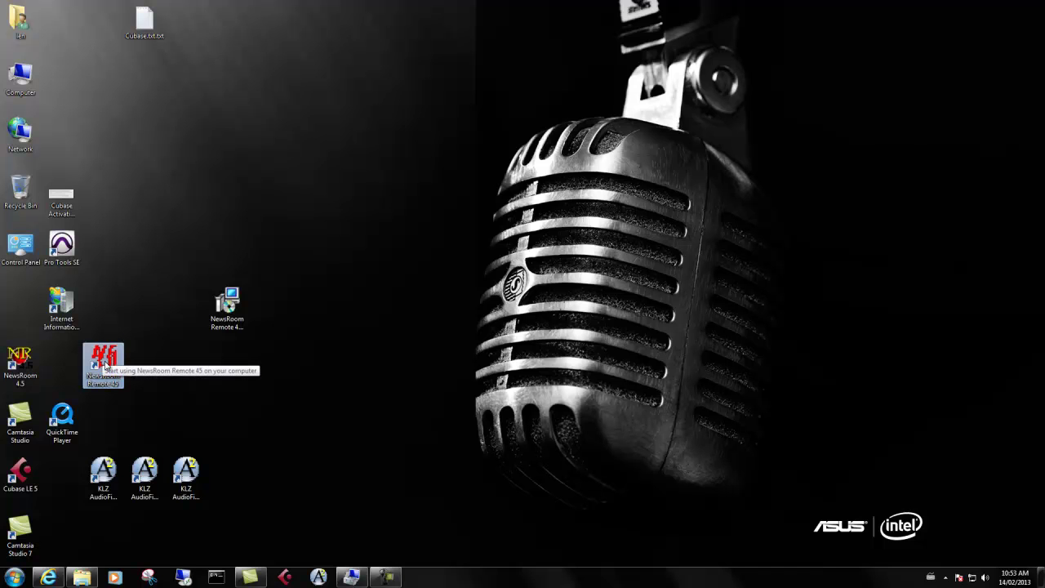
{"action": "double_click", "coordinate": [107, 361]}
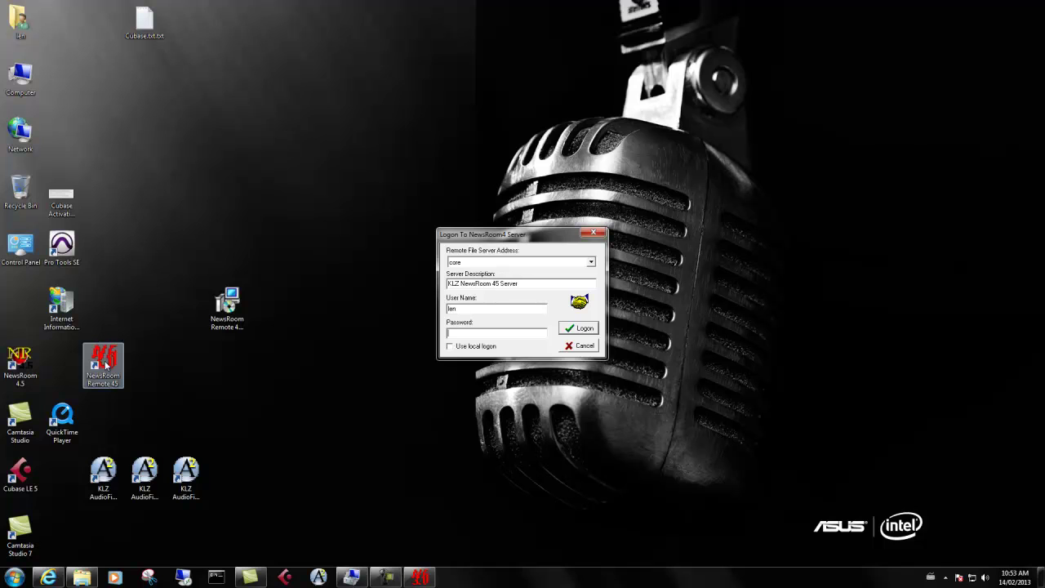
Log on to the remote file server "core" by entering the account password
{"action": "left_click", "coordinate": [591, 263]}
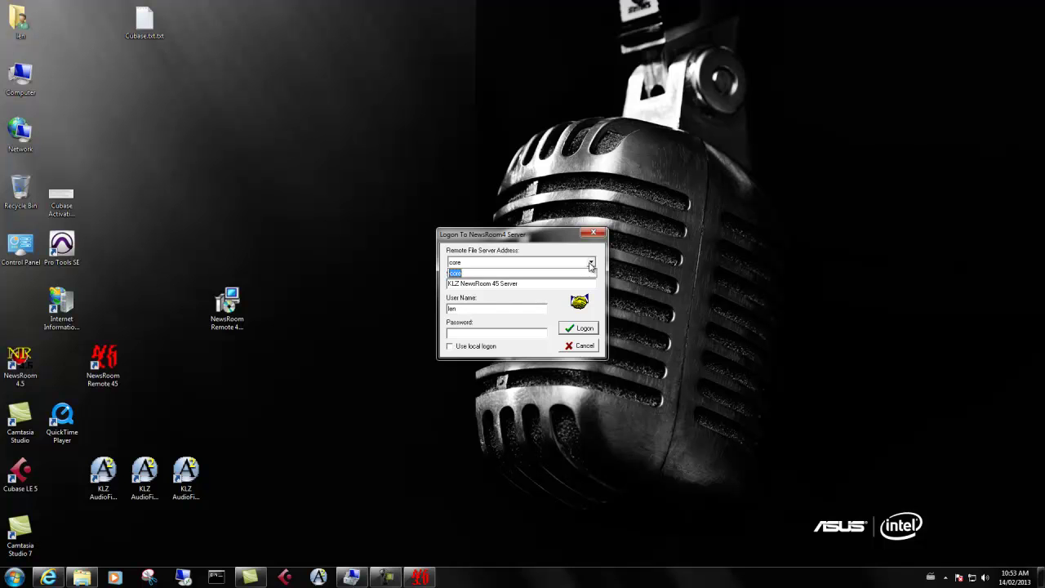
{"action": "left_click", "coordinate": [591, 263]}
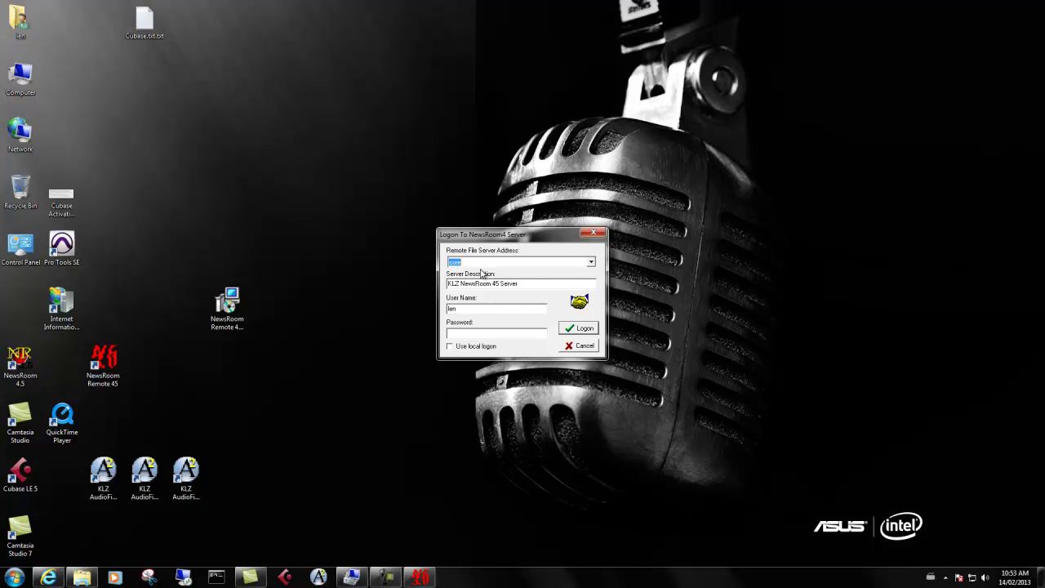
{"action": "left_click", "coordinate": [532, 285]}
{"action": "left_click", "coordinate": [468, 332]}
{"action": "key", "text": "Return"}
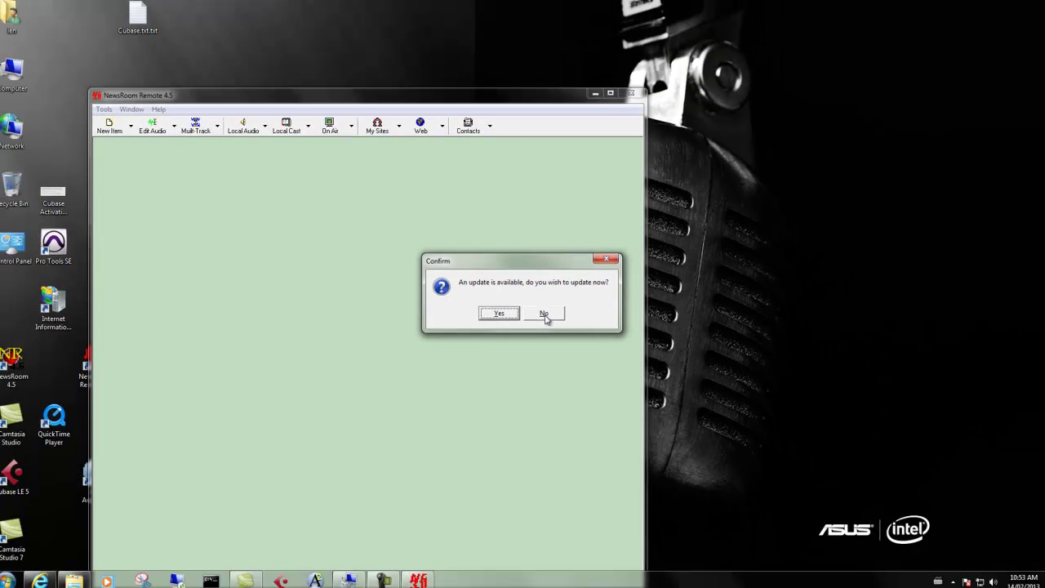
Decline the program update and maximize the NewsRoom Remote window
{"action": "left_click", "coordinate": [554, 310]}
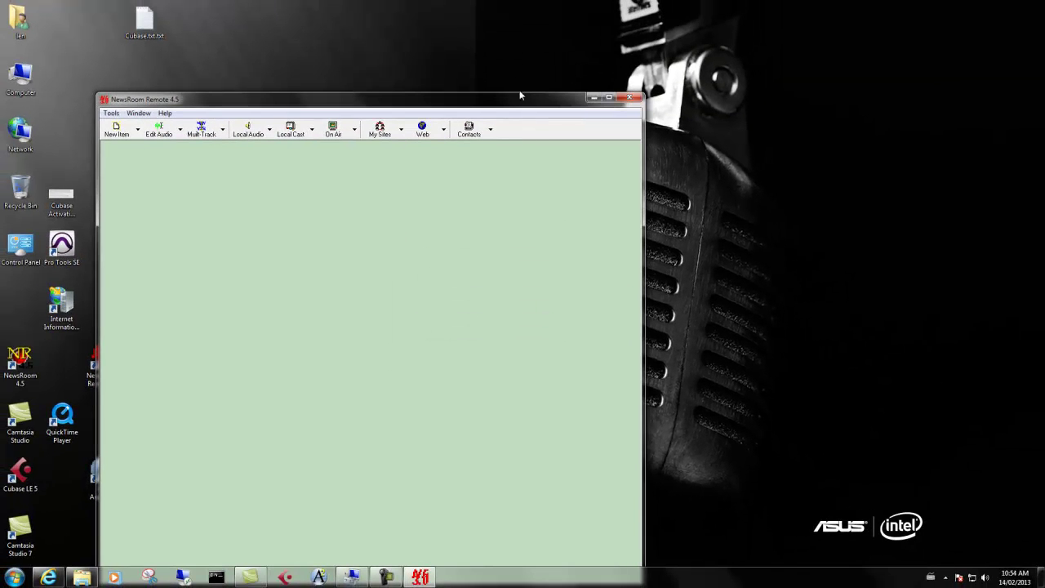
{"action": "left_click_drag", "start_coordinate": [513, 103], "coordinate": [604, 56]}
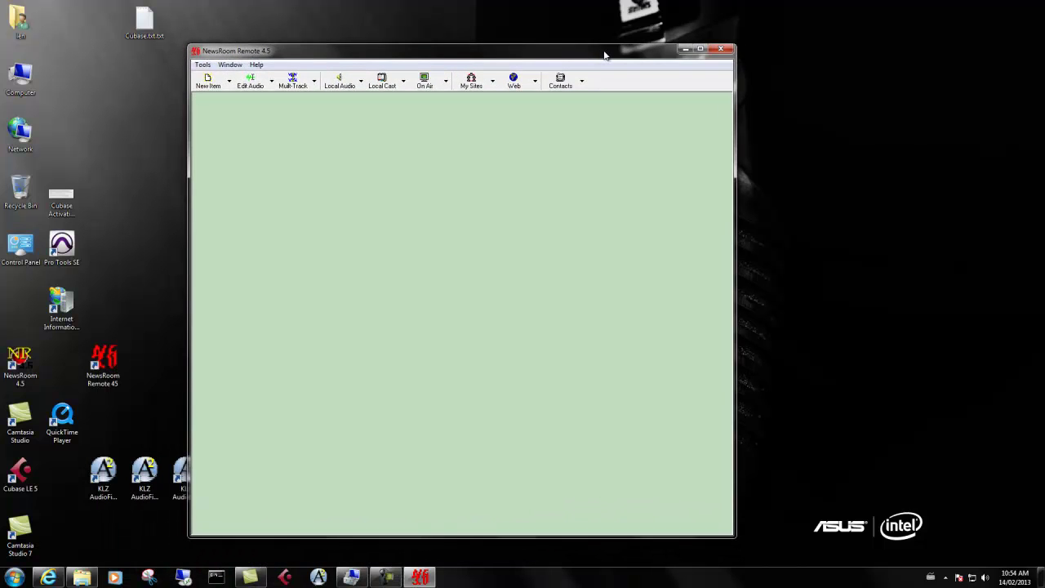
{"action": "double_click", "coordinate": [603, 51]}
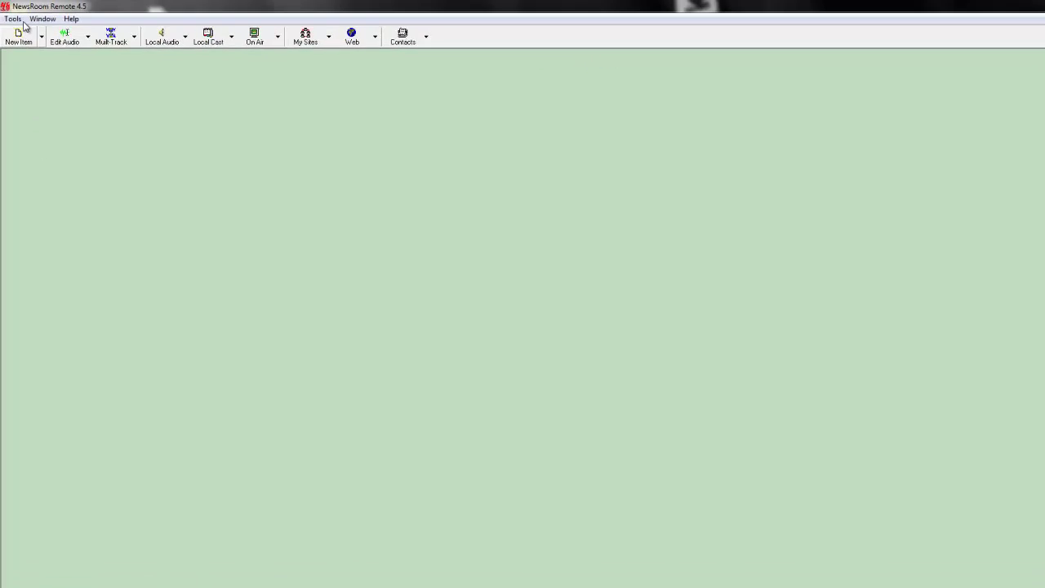
Create a new audio list named "Local Audio"
{"action": "left_click", "coordinate": [12, 18]}
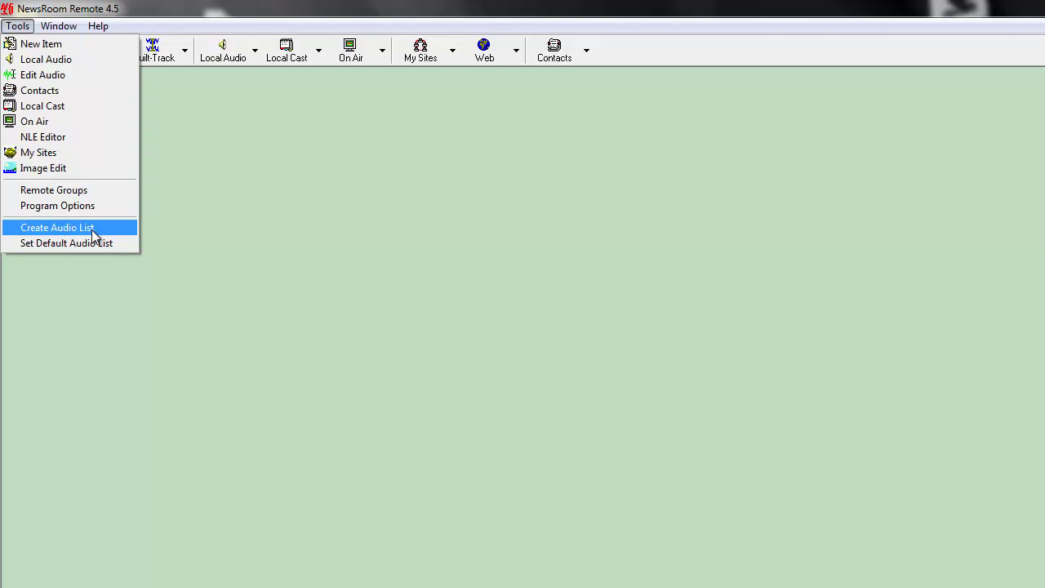
{"action": "left_click", "coordinate": [93, 229]}
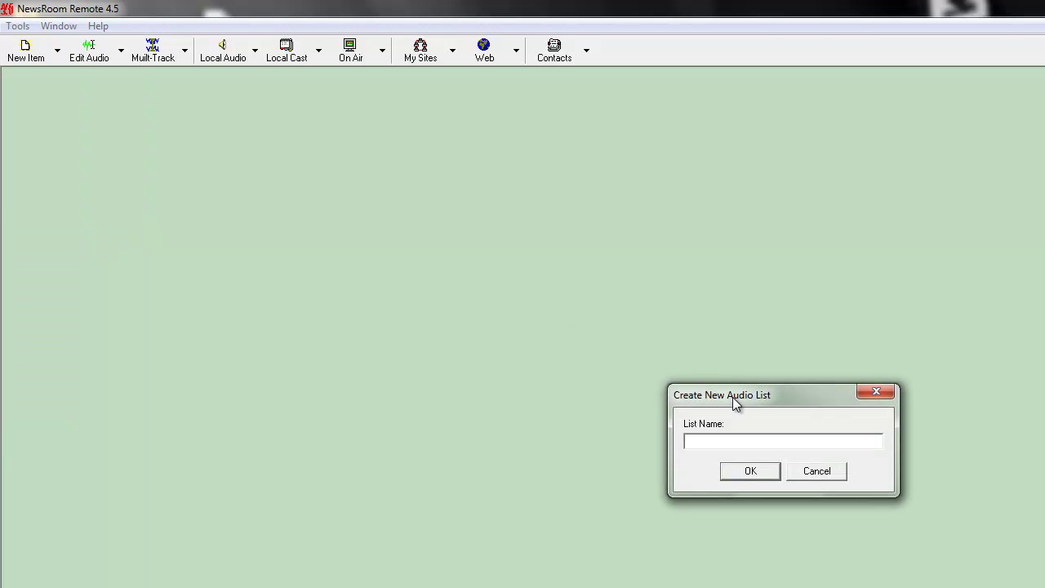
{"action": "left_click_drag", "start_coordinate": [738, 401], "coordinate": [450, 301]}
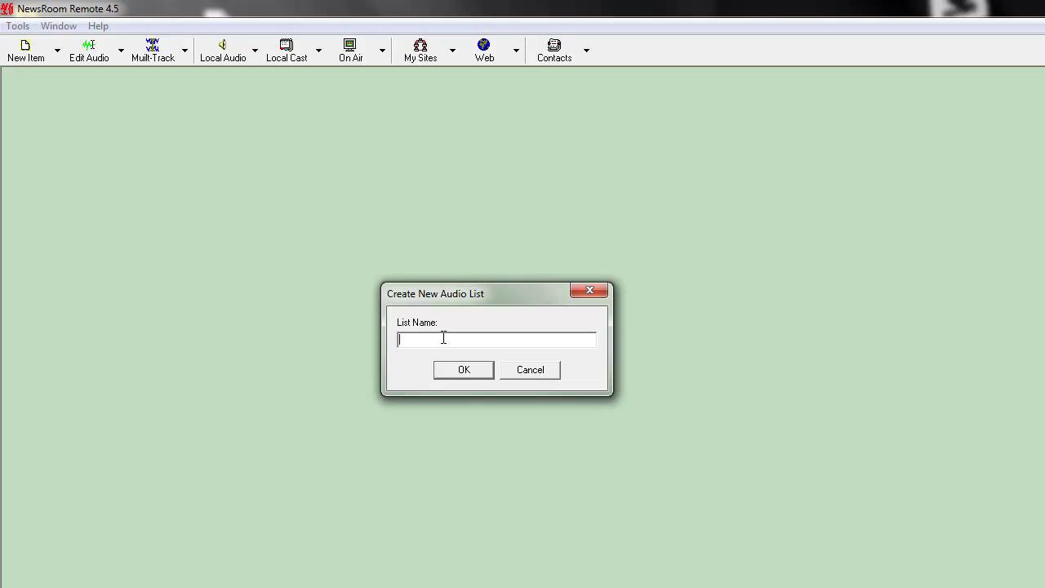
{"action": "type", "text": "Local Audio"}
{"action": "left_click", "coordinate": [475, 374]}
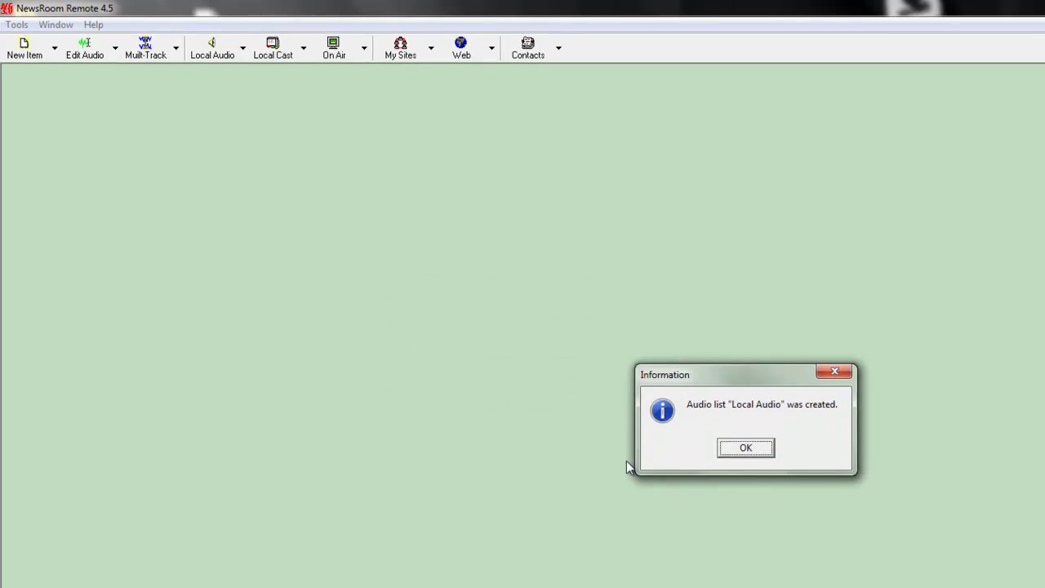
{"action": "left_click", "coordinate": [746, 447]}
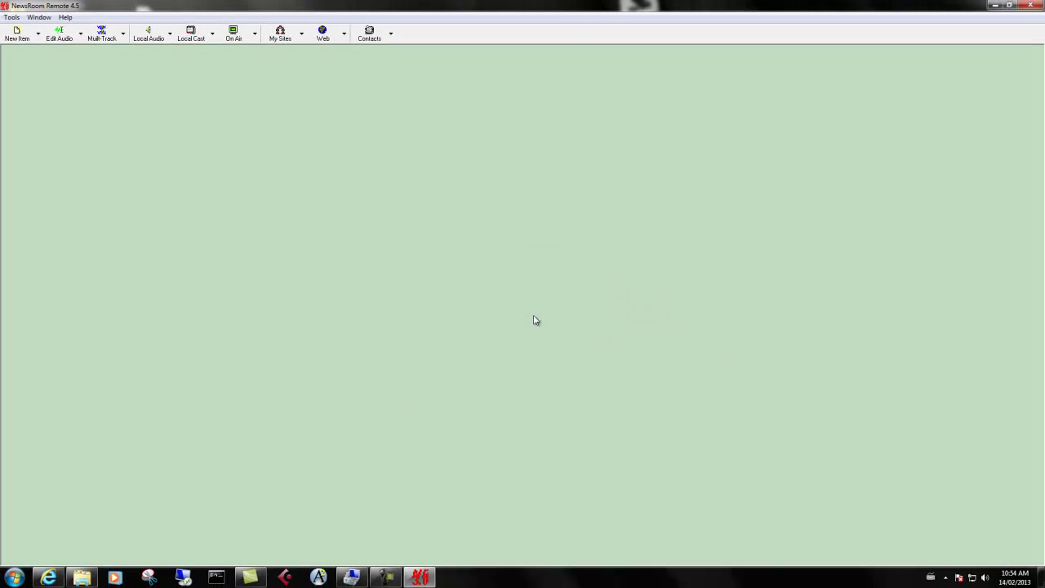
Set the LocalAudio list as the default audio list
{"action": "left_click", "coordinate": [12, 16]}
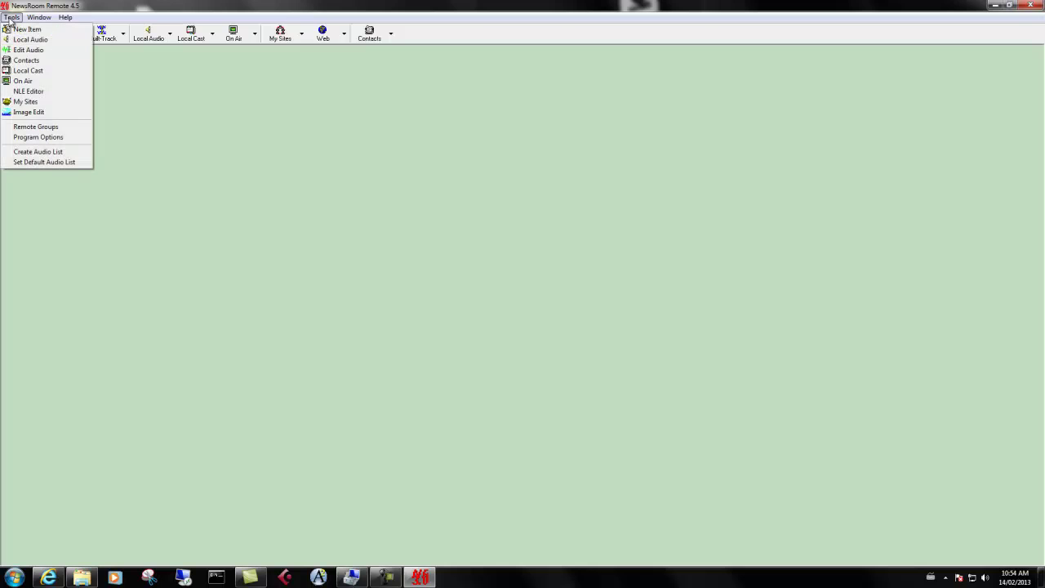
{"action": "left_click", "coordinate": [38, 163]}
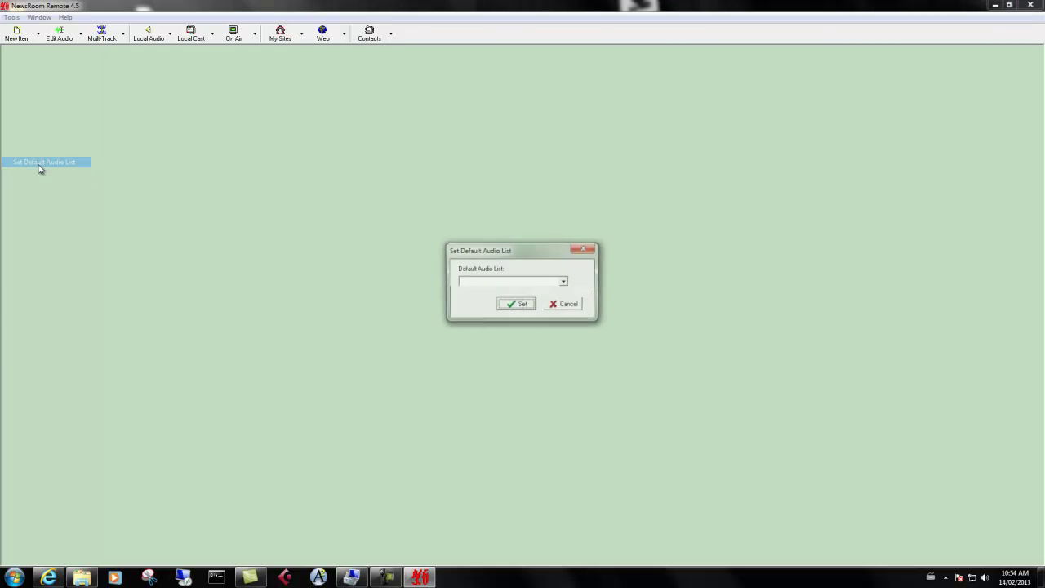
{"action": "left_click", "coordinate": [565, 284]}
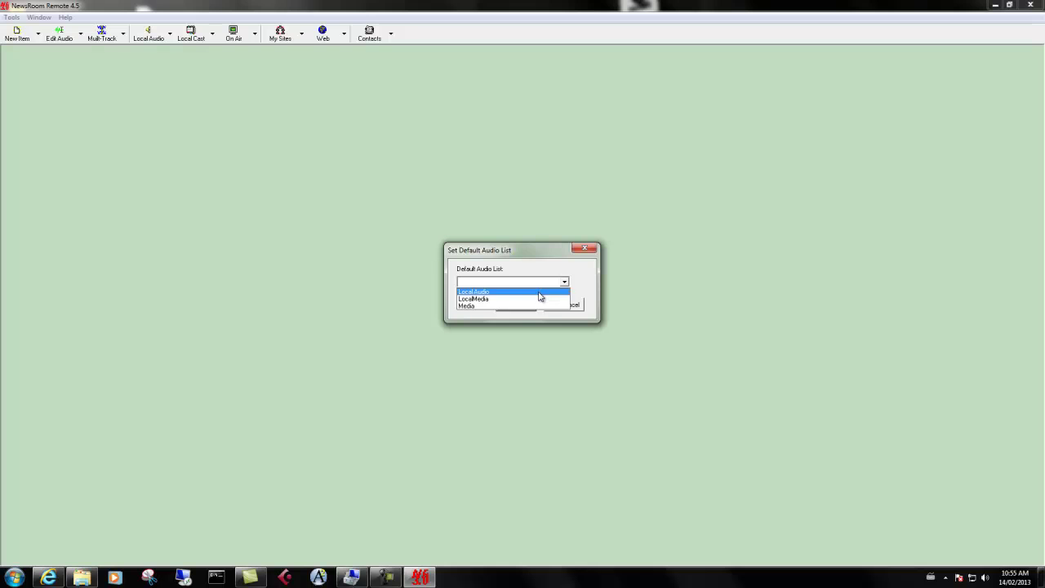
{"action": "left_click", "coordinate": [539, 293]}
{"action": "left_click", "coordinate": [518, 305]}
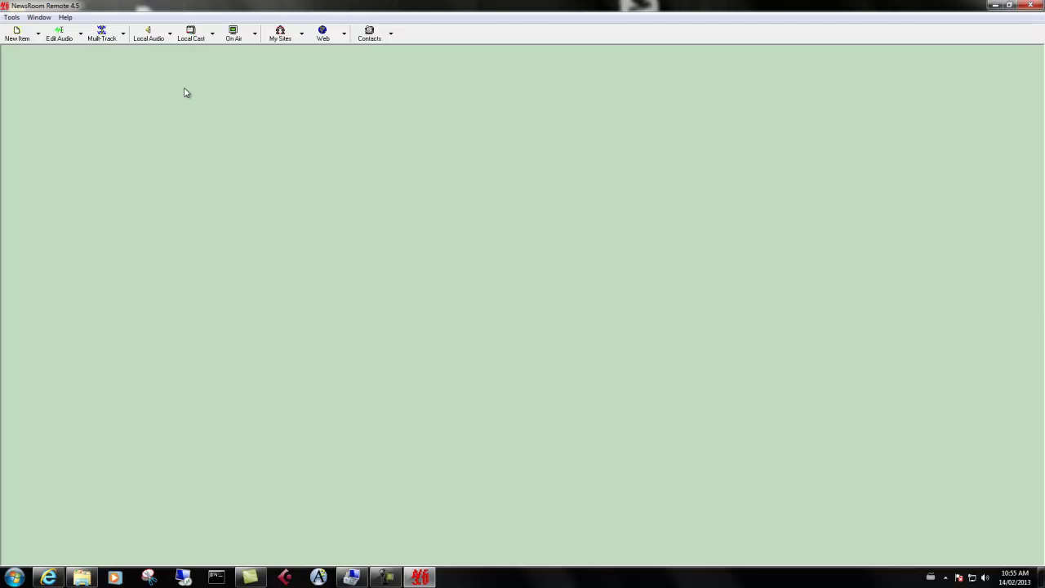
Open the program options and review the save defaults, audio compression, message relay and default text editor choices
{"action": "left_click", "coordinate": [155, 39]}
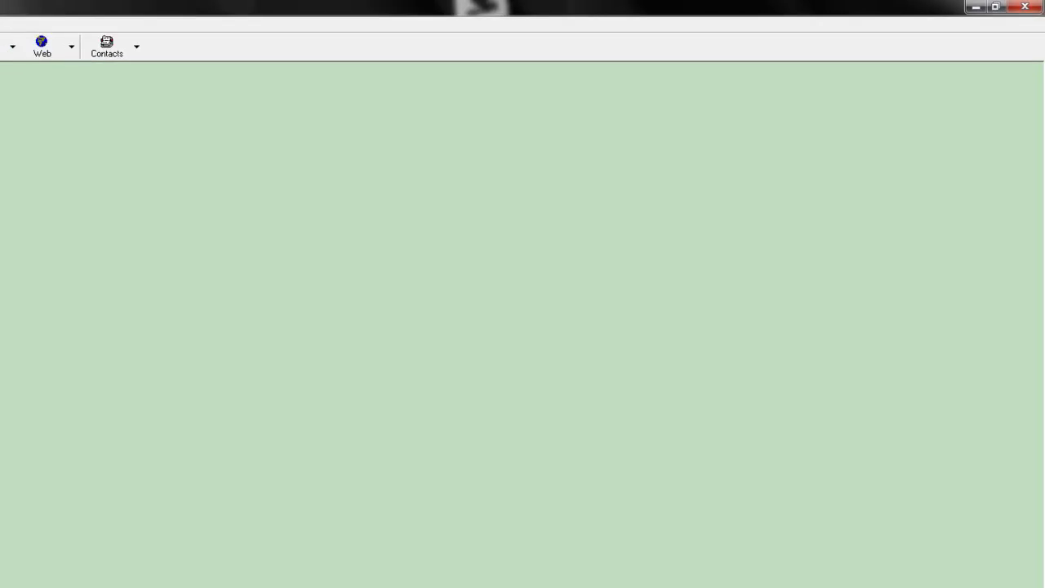
{"action": "left_click", "coordinate": [11, 16]}
{"action": "left_click", "coordinate": [47, 137]}
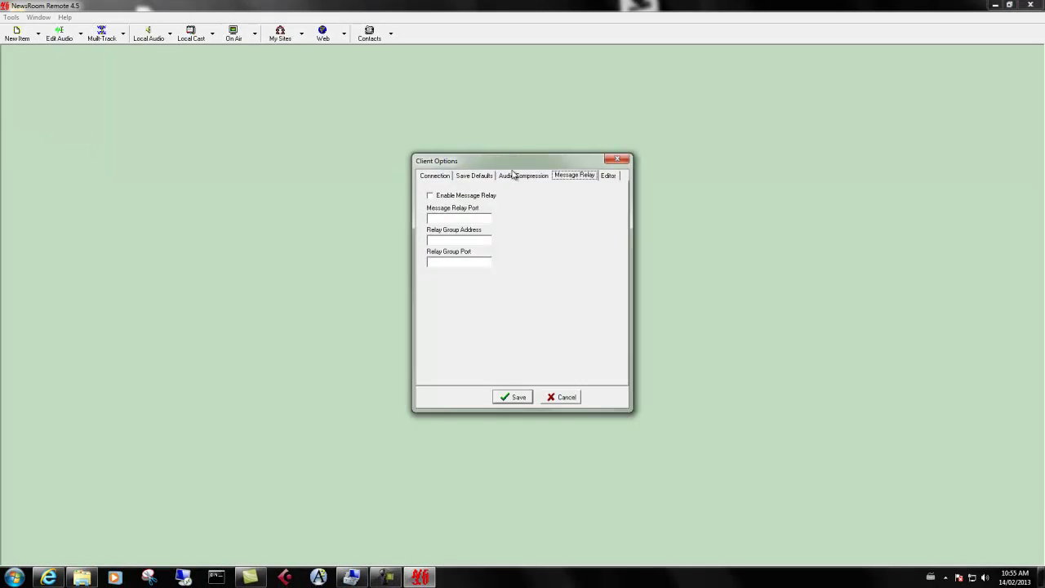
{"action": "left_click_drag", "start_coordinate": [513, 167], "coordinate": [406, 140]}
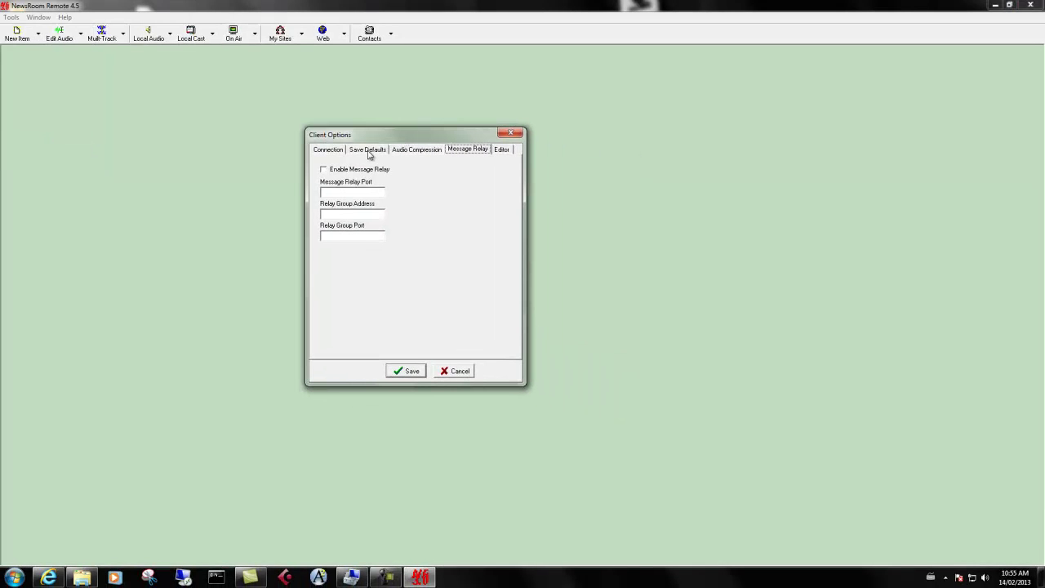
{"action": "left_click", "coordinate": [369, 152]}
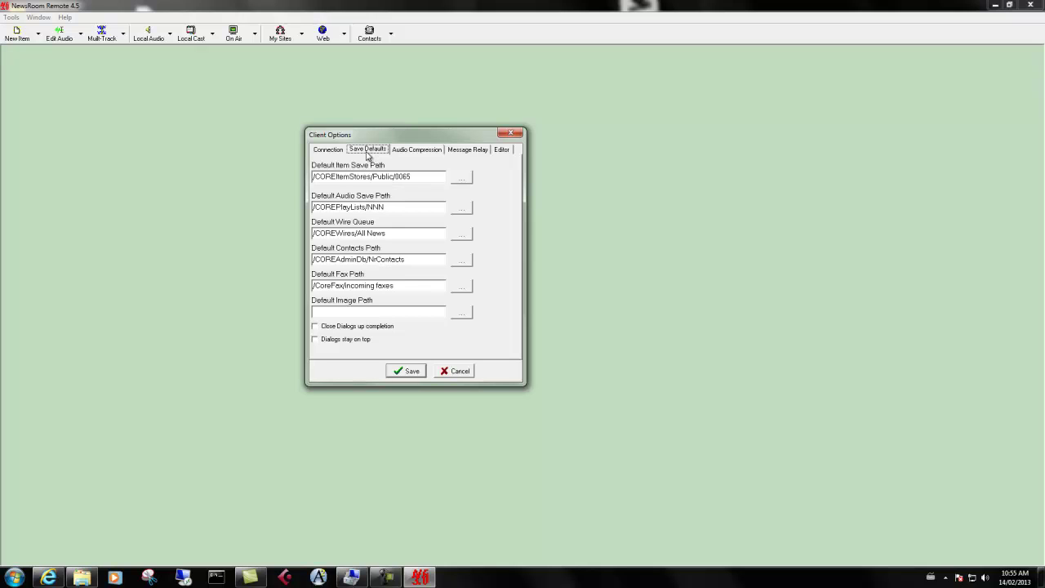
{"action": "left_click", "coordinate": [419, 154]}
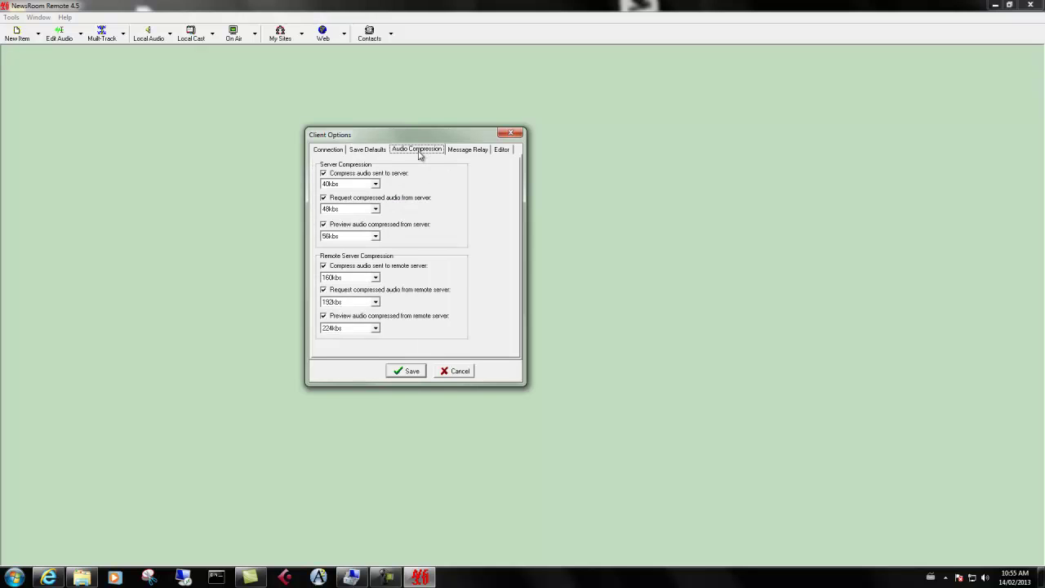
{"action": "left_click", "coordinate": [473, 154]}
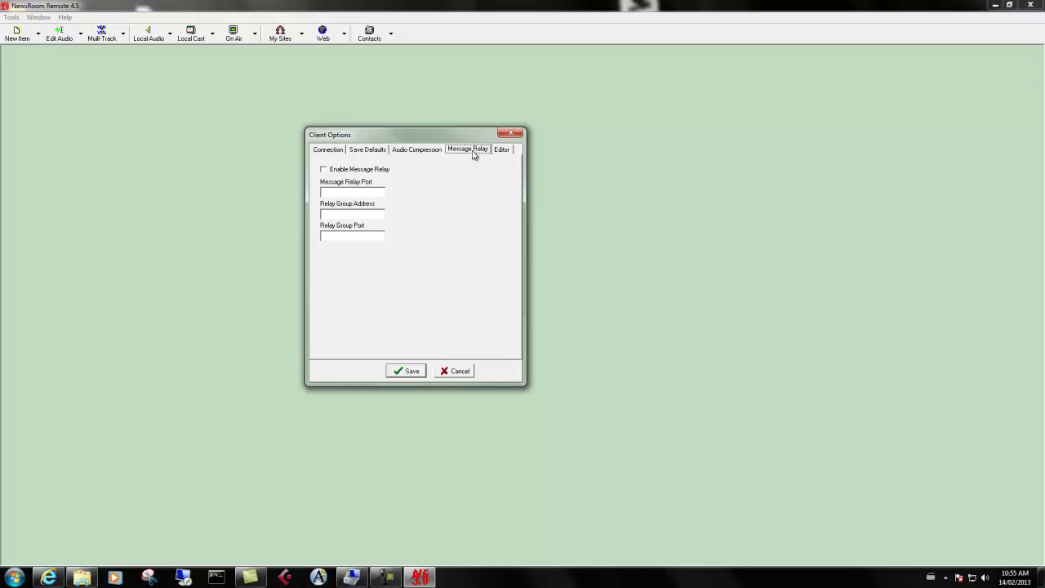
{"action": "left_click", "coordinate": [505, 153]}
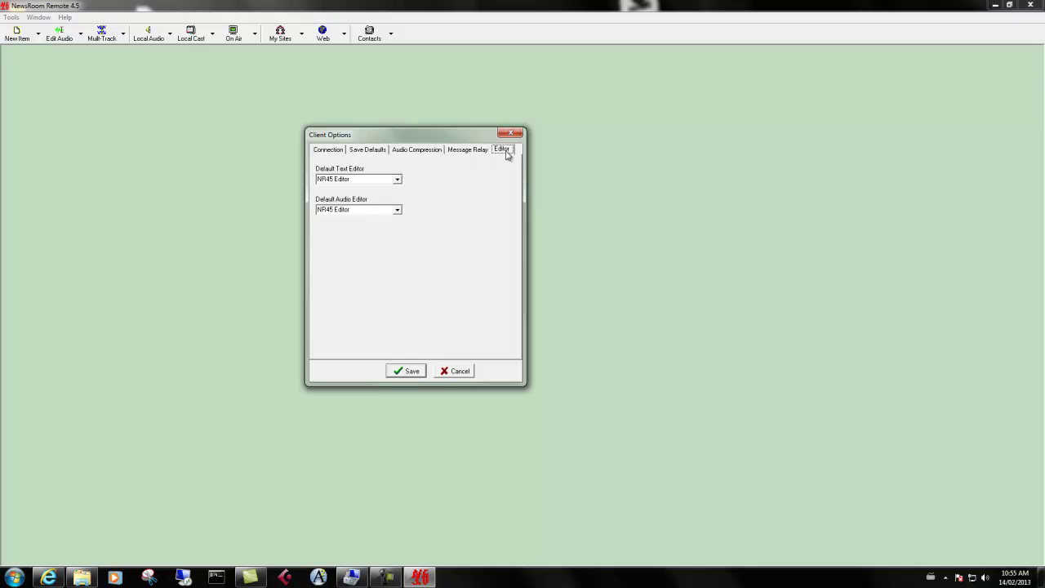
{"action": "left_click", "coordinate": [398, 181]}
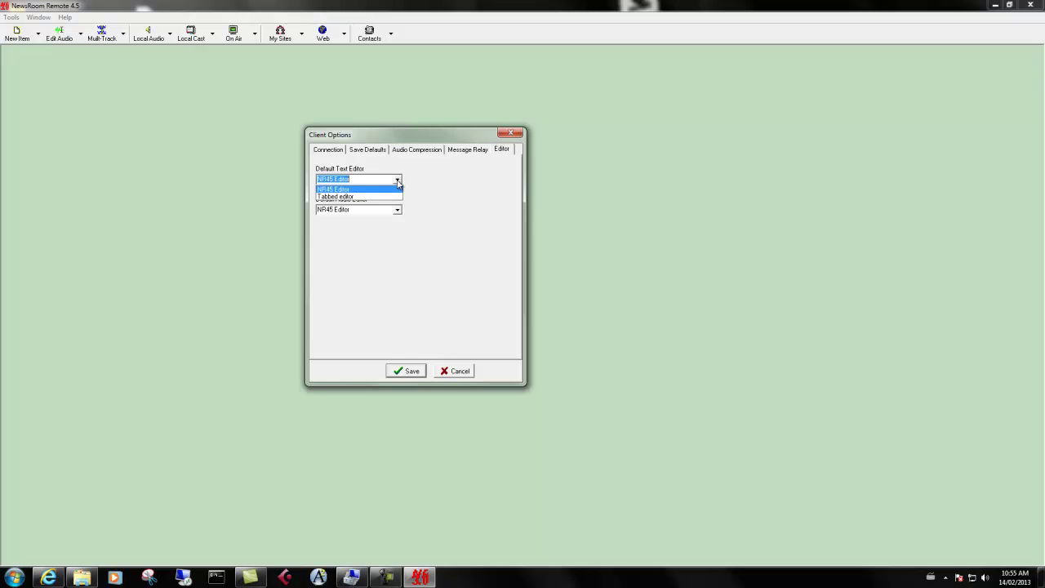
{"action": "left_click", "coordinate": [398, 182]}
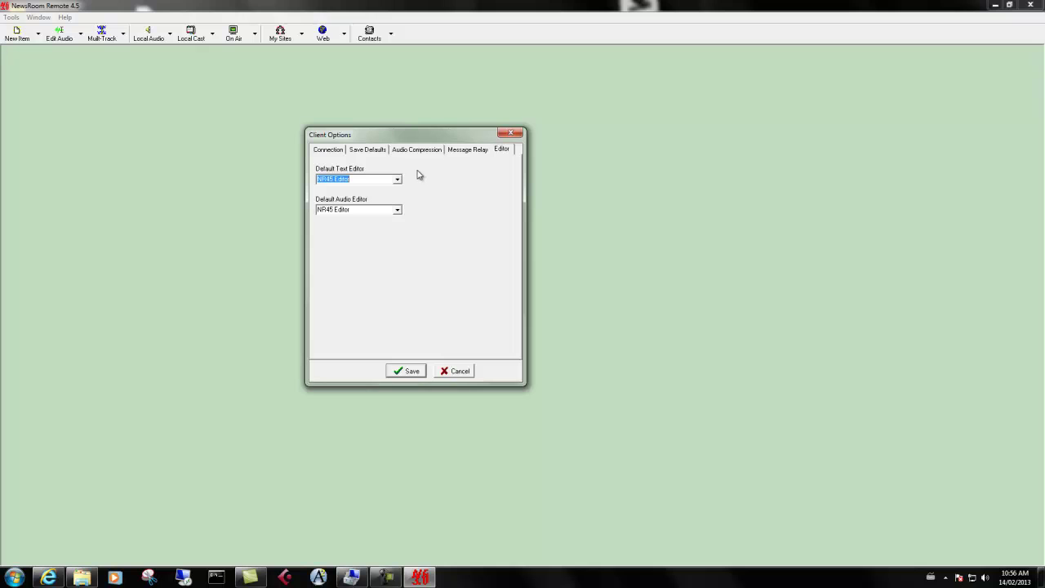
Set the compression of audio sent to the server and of audio requested from the server to 128kbs
{"action": "left_click", "coordinate": [404, 154]}
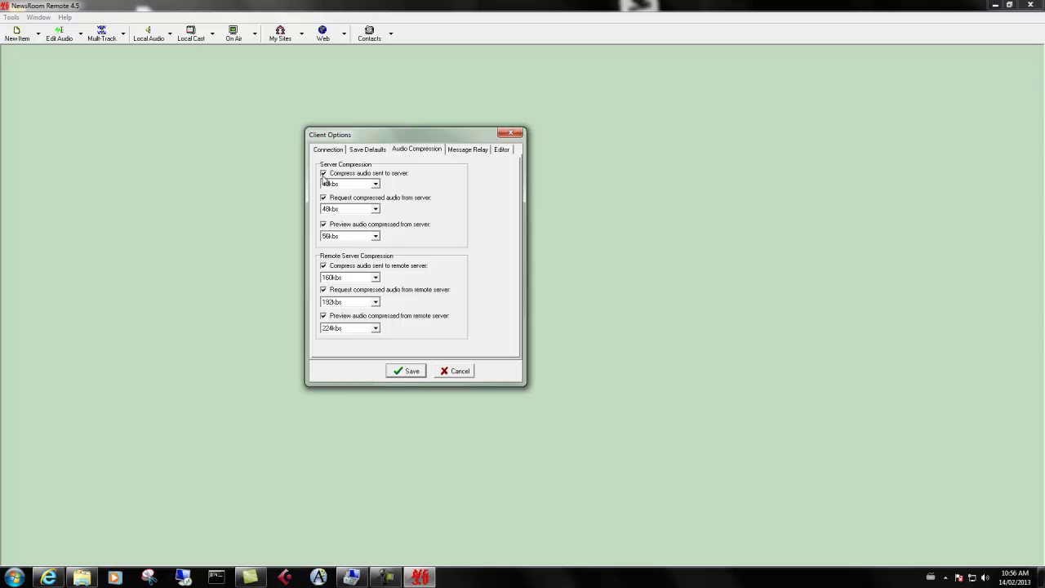
{"action": "left_click", "coordinate": [376, 184]}
{"action": "left_click_drag", "start_coordinate": [378, 210], "coordinate": [377, 224]}
{"action": "left_click", "coordinate": [345, 215]}
{"action": "left_click", "coordinate": [376, 211]}
{"action": "left_click_drag", "start_coordinate": [377, 235], "coordinate": [377, 244]}
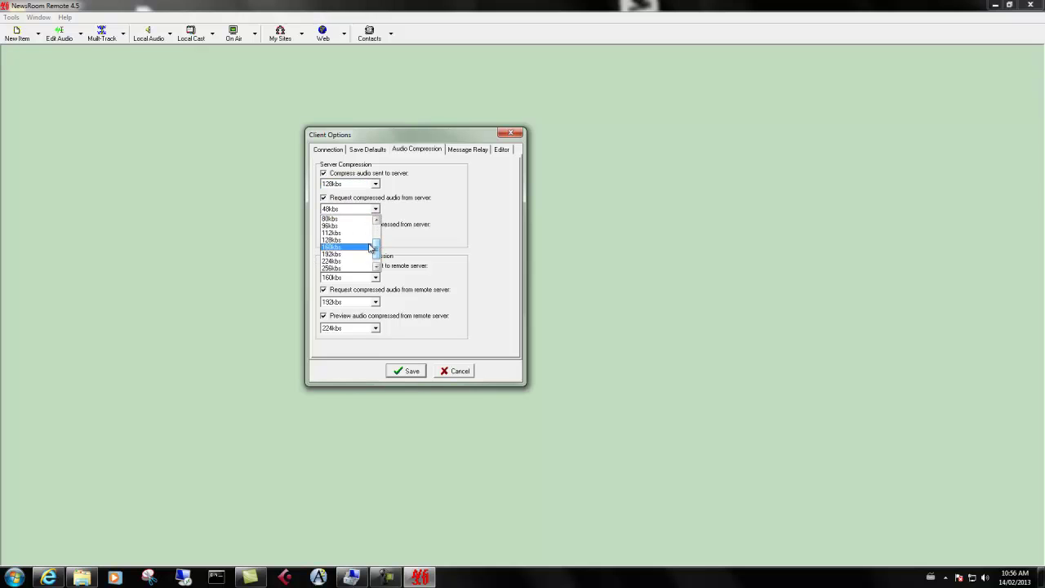
{"action": "left_click", "coordinate": [362, 241]}
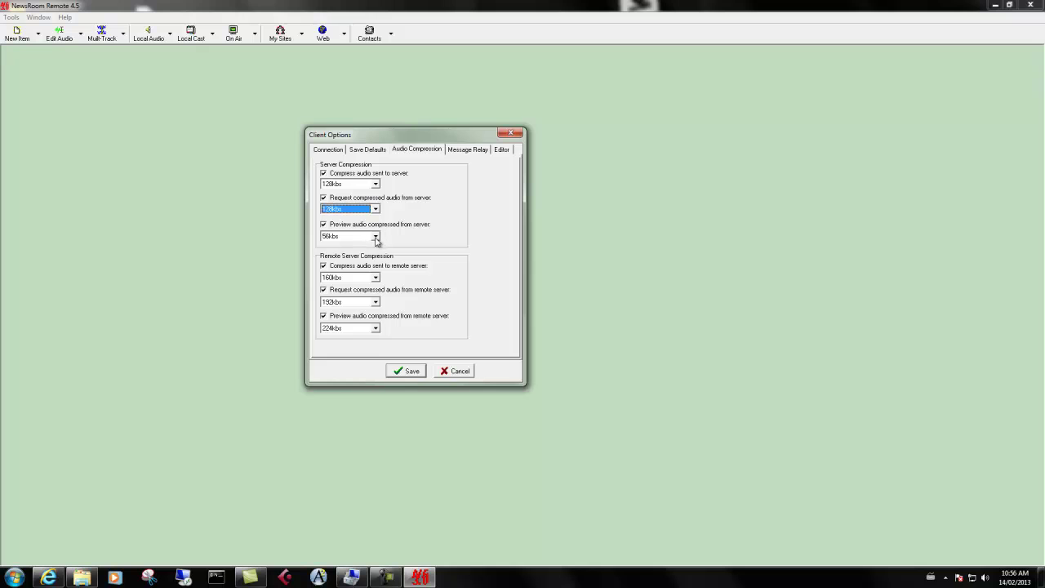
Set the compression of preview audio from the server to 112kbs and save the client options
{"action": "left_click", "coordinate": [377, 237]}
{"action": "left_click_drag", "start_coordinate": [376, 263], "coordinate": [378, 278]}
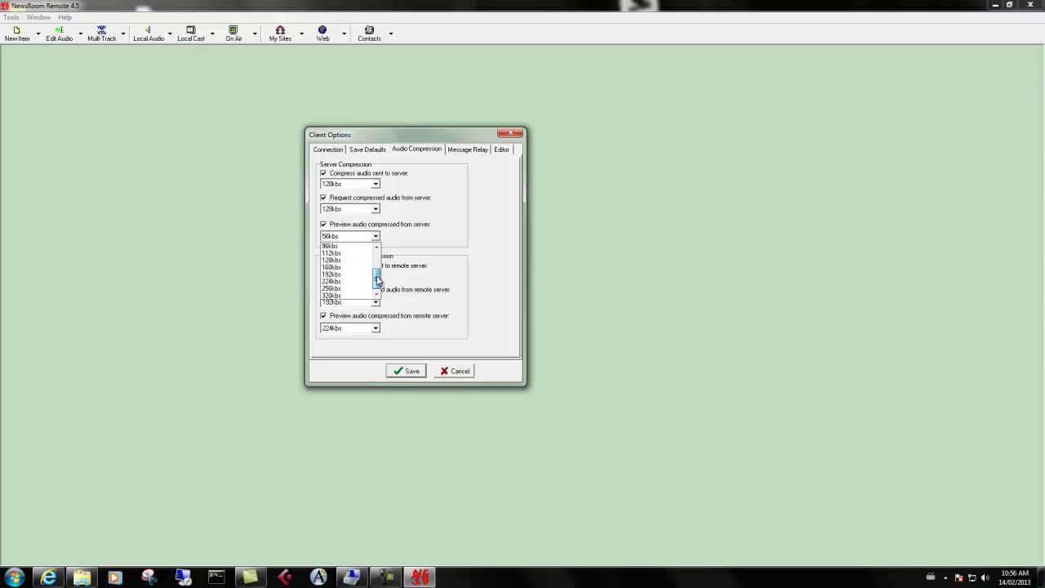
{"action": "left_click", "coordinate": [375, 265]}
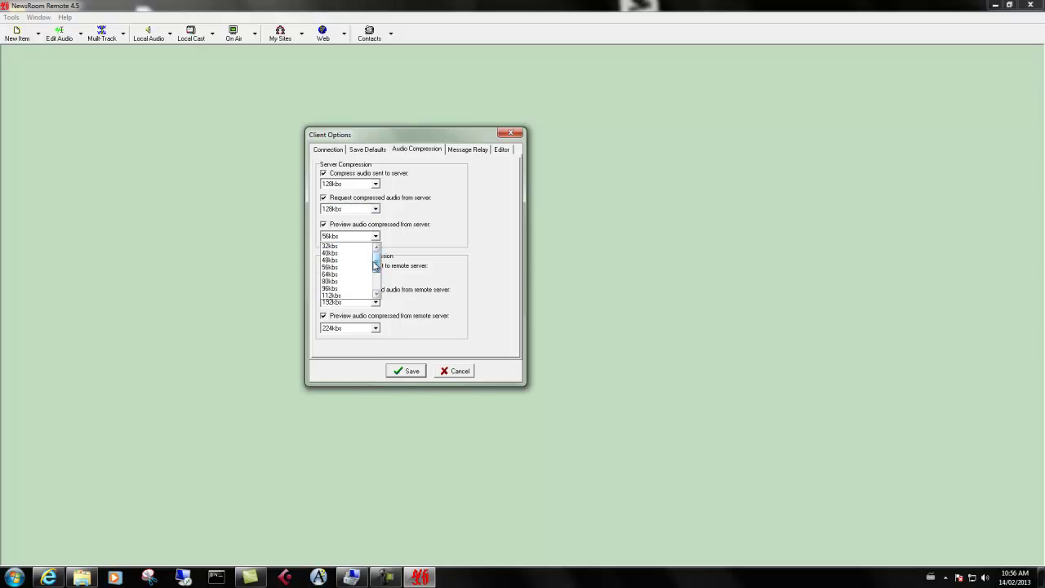
{"action": "left_click", "coordinate": [348, 295]}
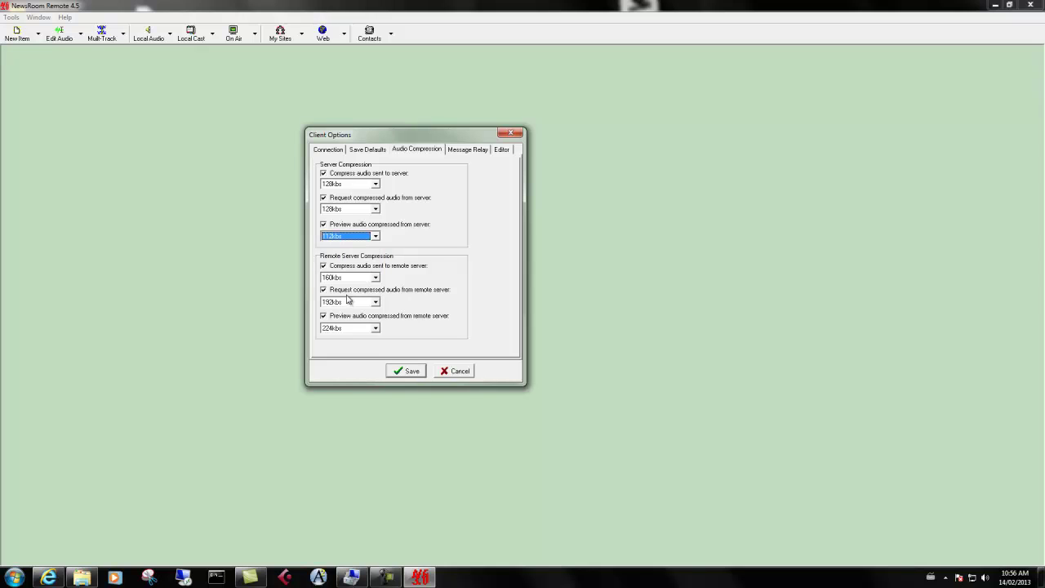
{"action": "left_click", "coordinate": [422, 267]}
{"action": "left_click", "coordinate": [324, 267]}
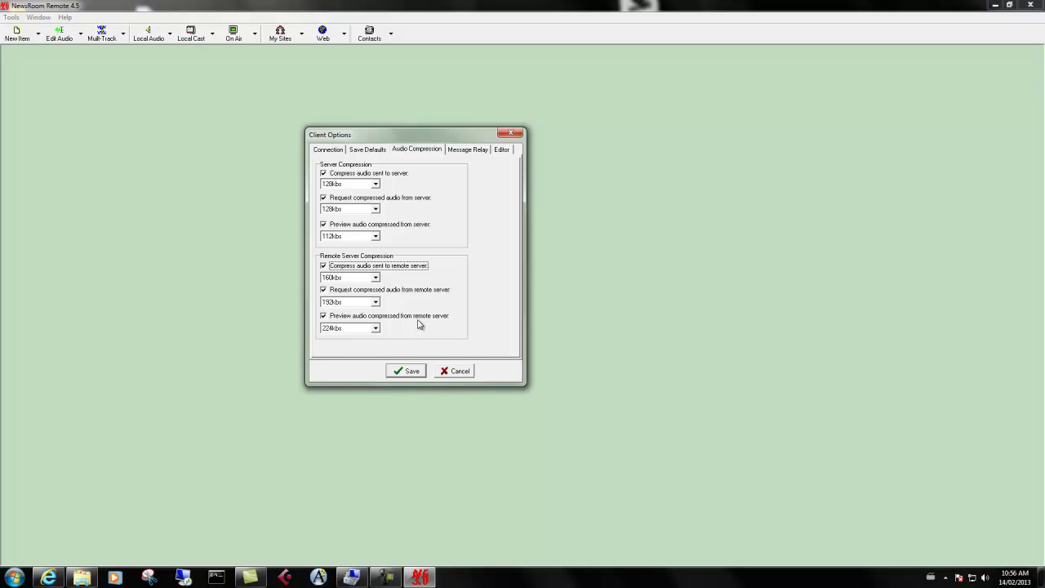
{"action": "left_click", "coordinate": [413, 372]}
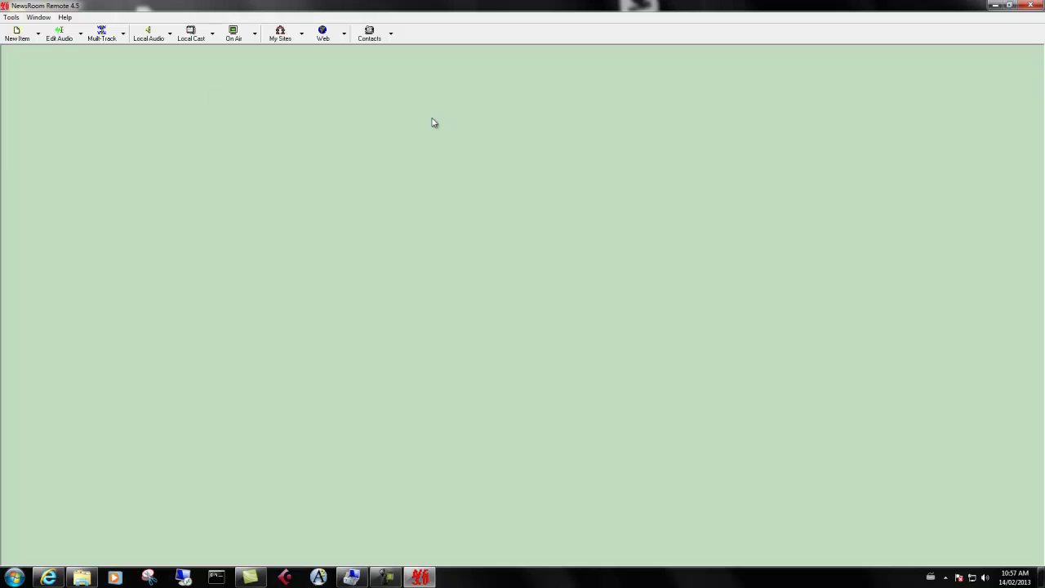
Open the remote groups editor and start a new text group
{"action": "left_click", "coordinate": [14, 18]}
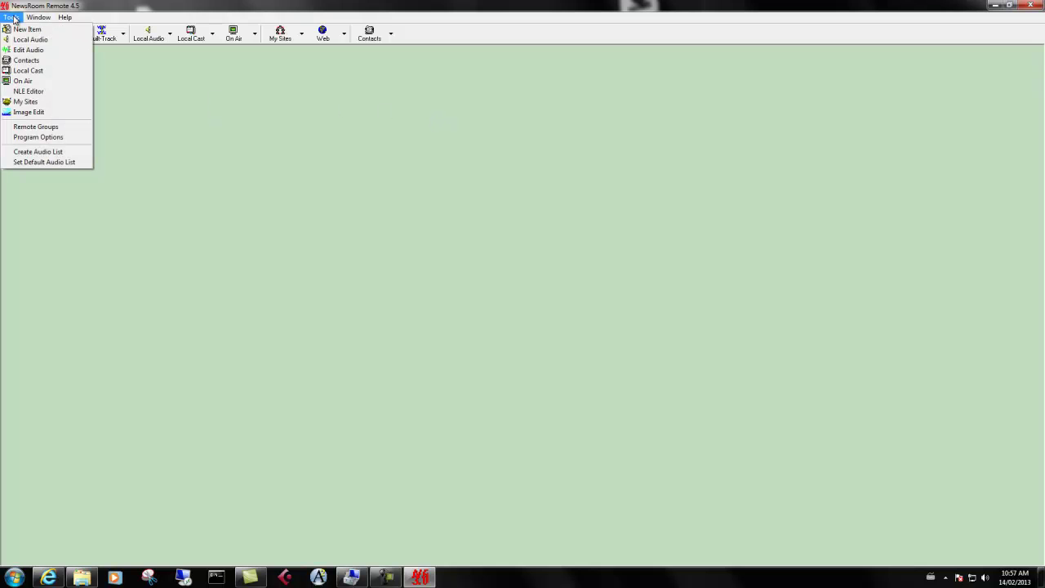
{"action": "left_click", "coordinate": [27, 128]}
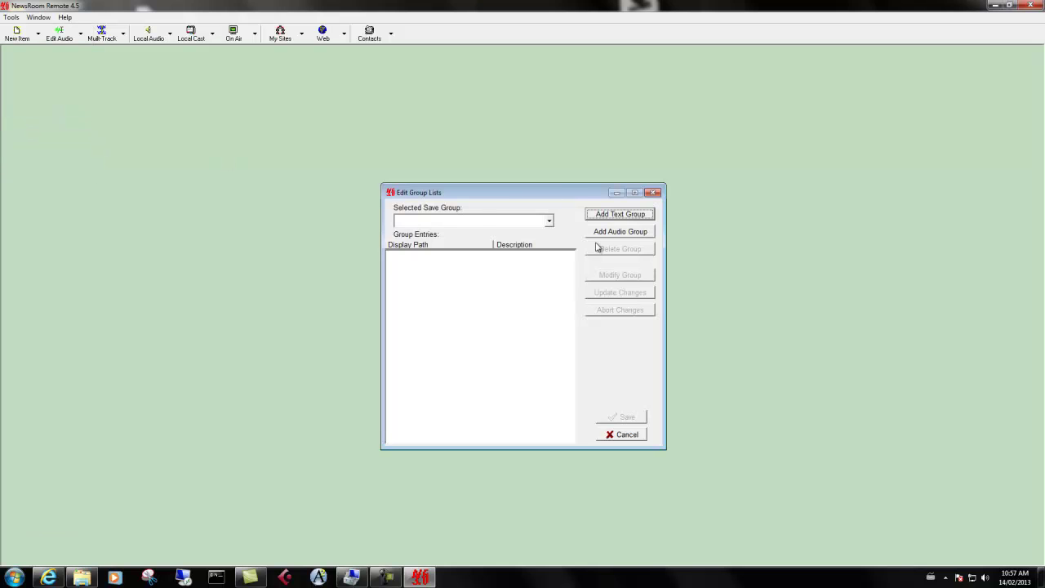
{"action": "left_click_drag", "start_coordinate": [528, 199], "coordinate": [508, 173]}
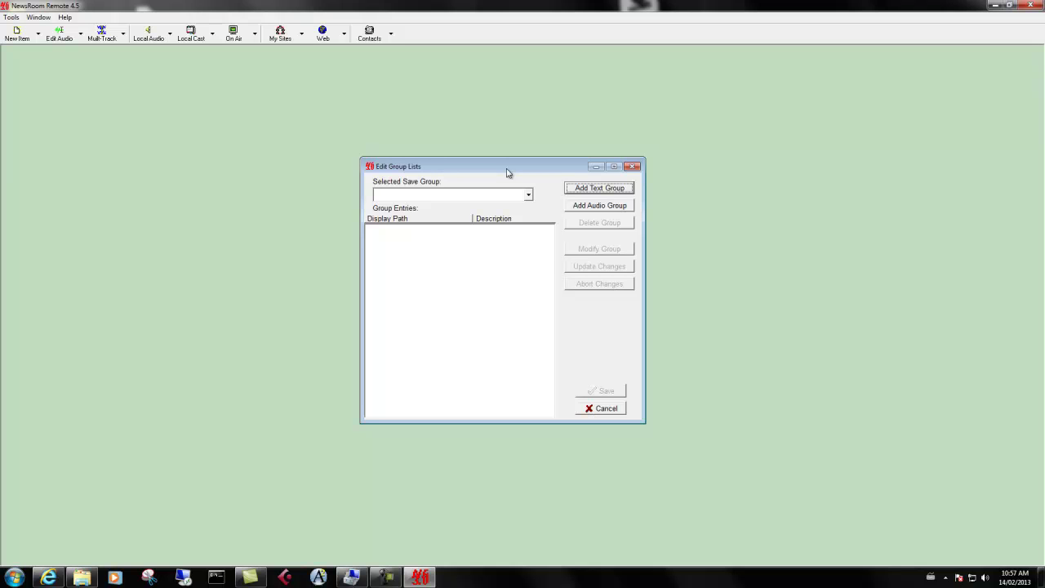
{"action": "left_click", "coordinate": [530, 197]}
{"action": "left_click", "coordinate": [608, 188]}
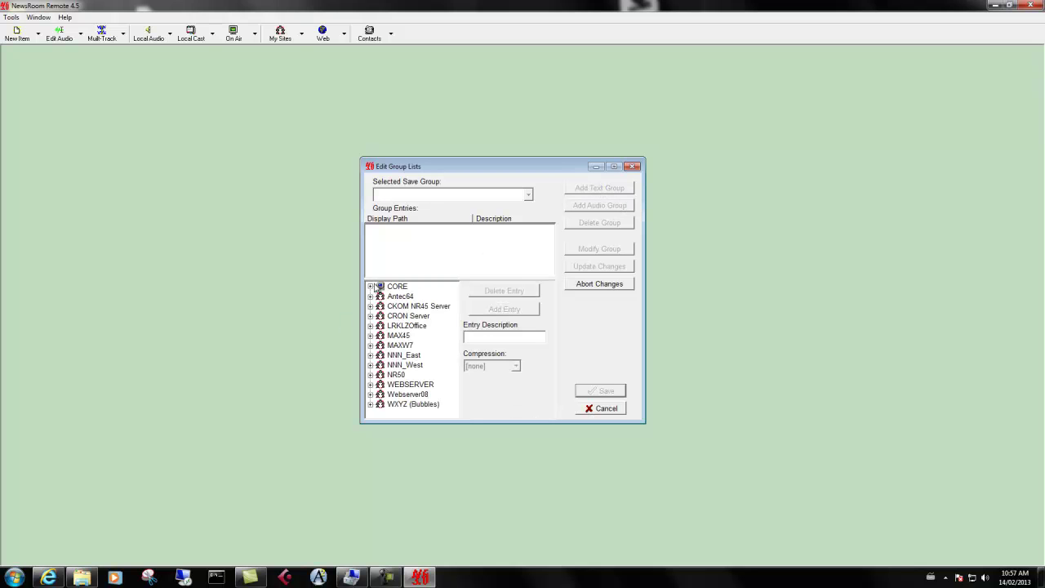
Add the local wire from the CORE server to the text group with the description "Local wire"
{"action": "left_click", "coordinate": [384, 289]}
{"action": "left_click", "coordinate": [371, 286]}
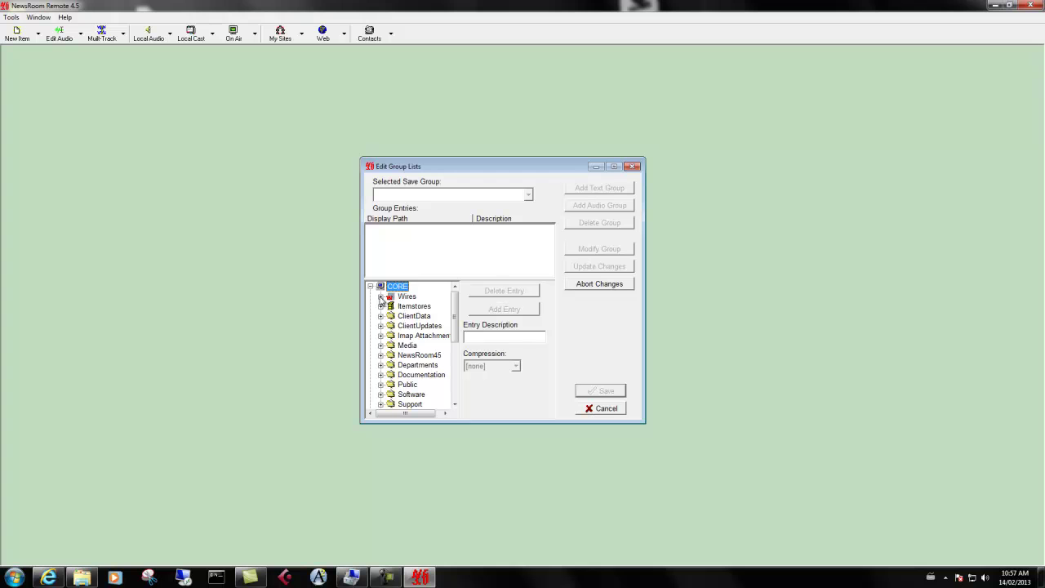
{"action": "left_click", "coordinate": [380, 297]}
{"action": "left_click_drag", "start_coordinate": [455, 307], "coordinate": [455, 333]}
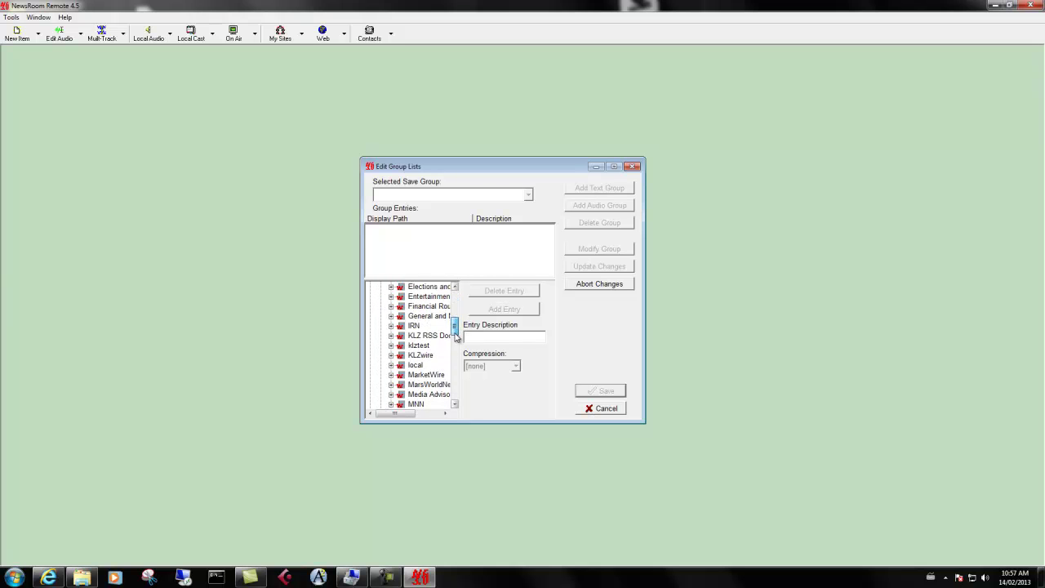
{"action": "left_click", "coordinate": [418, 365]}
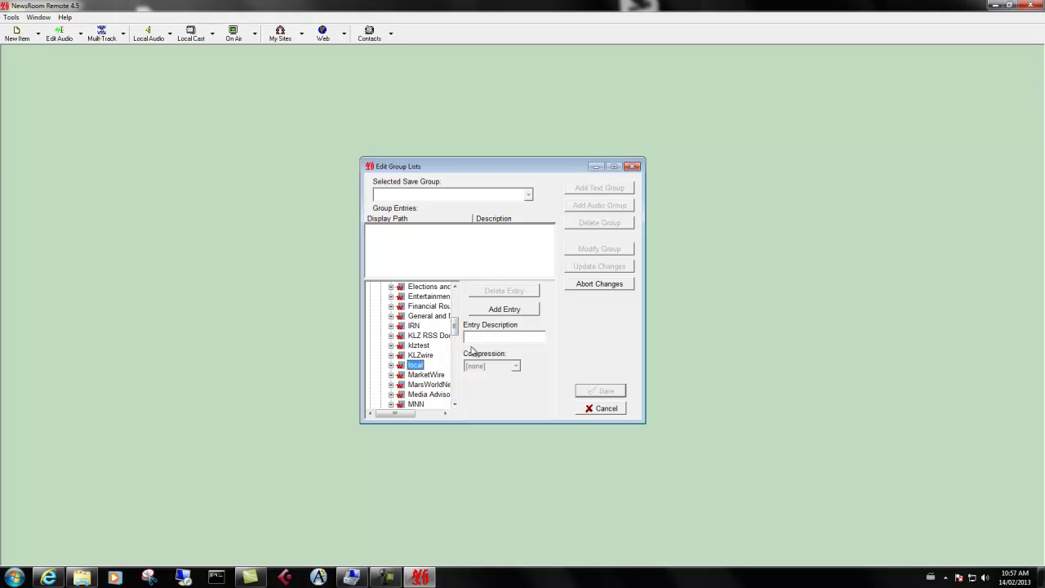
{"action": "left_click", "coordinate": [478, 340]}
{"action": "type", "text": "Loca"}
{"action": "key", "text": "BackSpace"}
{"action": "key", "text": "BackSpace"}
{"action": "key", "text": "BackSpace"}
{"action": "type", "text": "ocal wire"}
{"action": "left_click", "coordinate": [508, 314]}
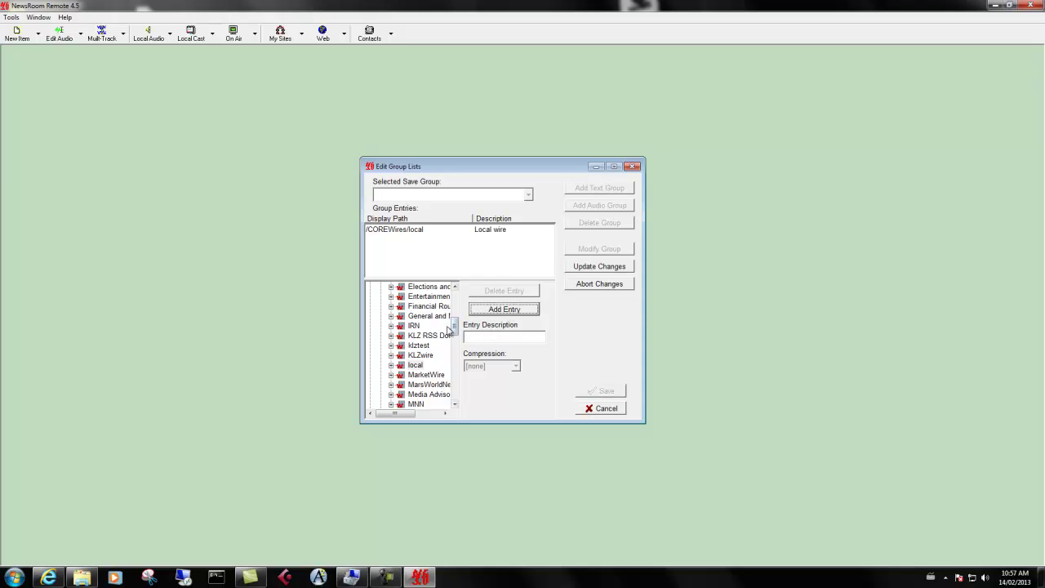
Add the Drafts folder of CORE's PublicDemo item store to the text group with the description "Public Items"
{"action": "left_click_drag", "start_coordinate": [455, 327], "coordinate": [455, 299]}
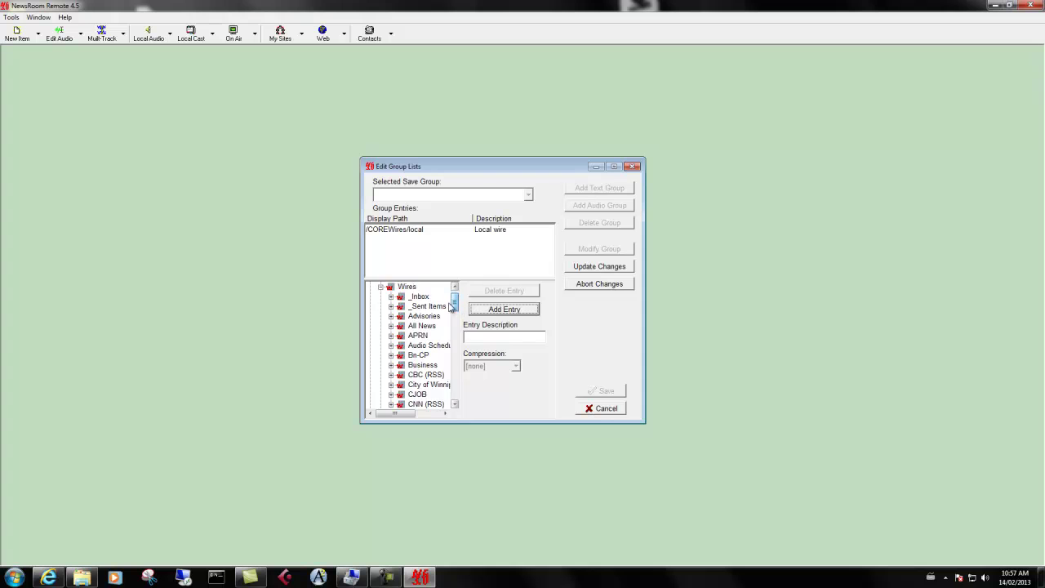
{"action": "left_click", "coordinate": [379, 287]}
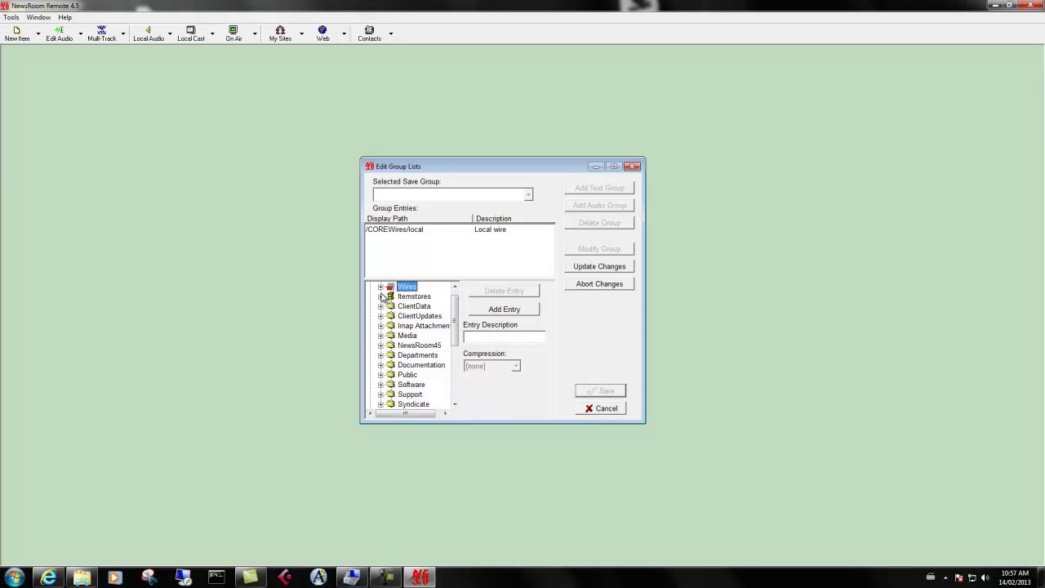
{"action": "left_click", "coordinate": [381, 298]}
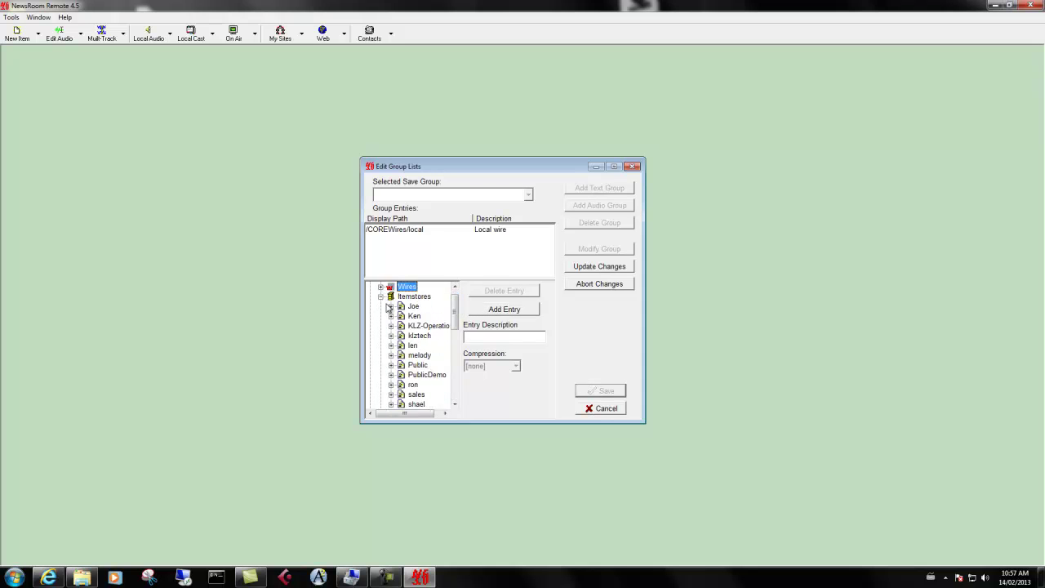
{"action": "left_click", "coordinate": [391, 375]}
{"action": "left_click", "coordinate": [429, 356]}
{"action": "left_click", "coordinate": [513, 336]}
{"action": "type", "text": "Public"}
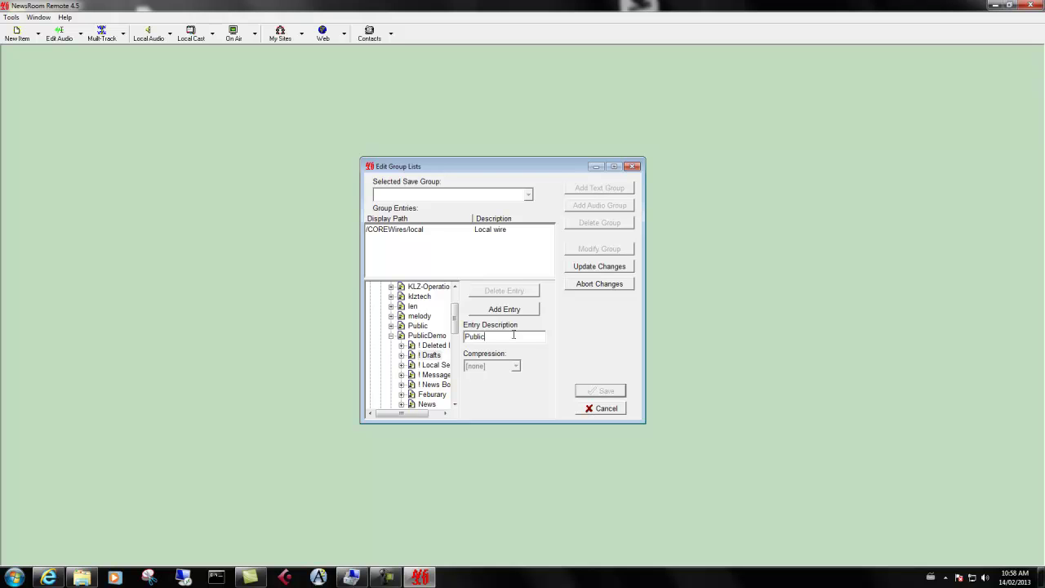
{"action": "type", "text": " lgt"}
{"action": "type", "text": "ms"}
{"action": "left_click", "coordinate": [521, 311]}
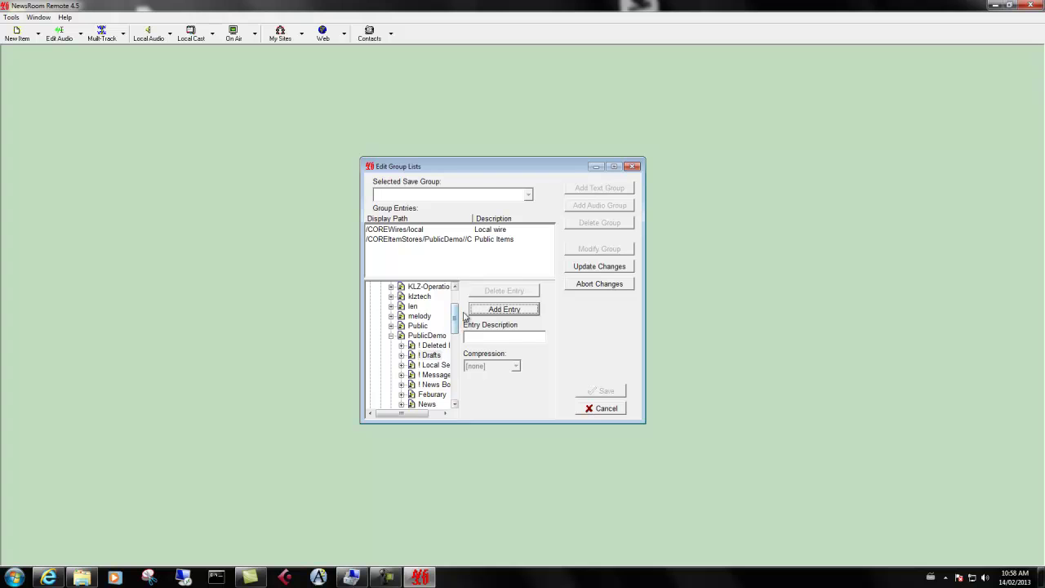
Add the All News wire from the LRKLZOffice site to the text group with the description "CLen Wire"
{"action": "scroll", "coordinate": [456, 325], "scroll_direction": "up", "scroll_amount": 2}
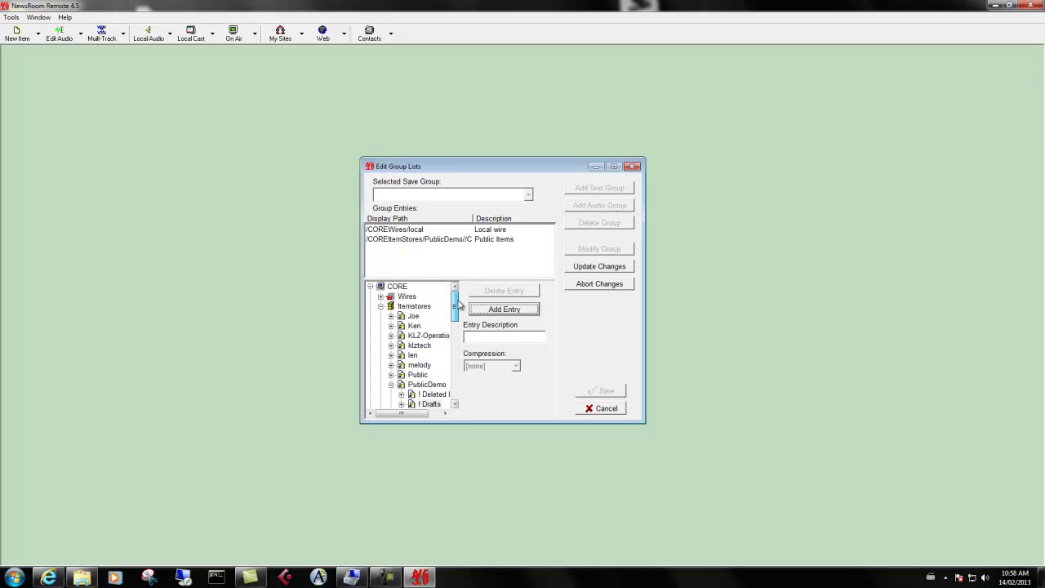
{"action": "left_click", "coordinate": [382, 307]}
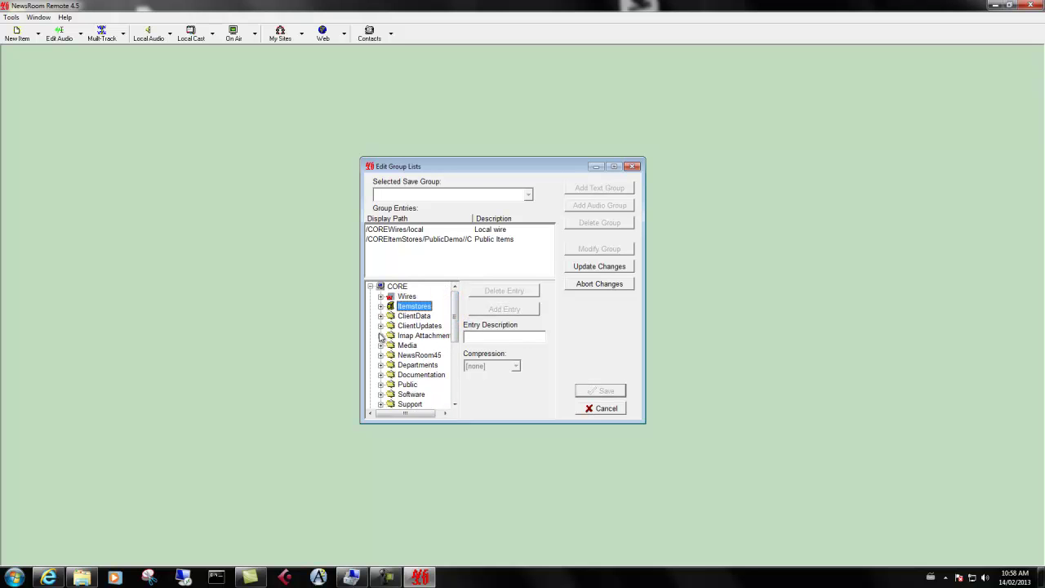
{"action": "left_click", "coordinate": [370, 287]}
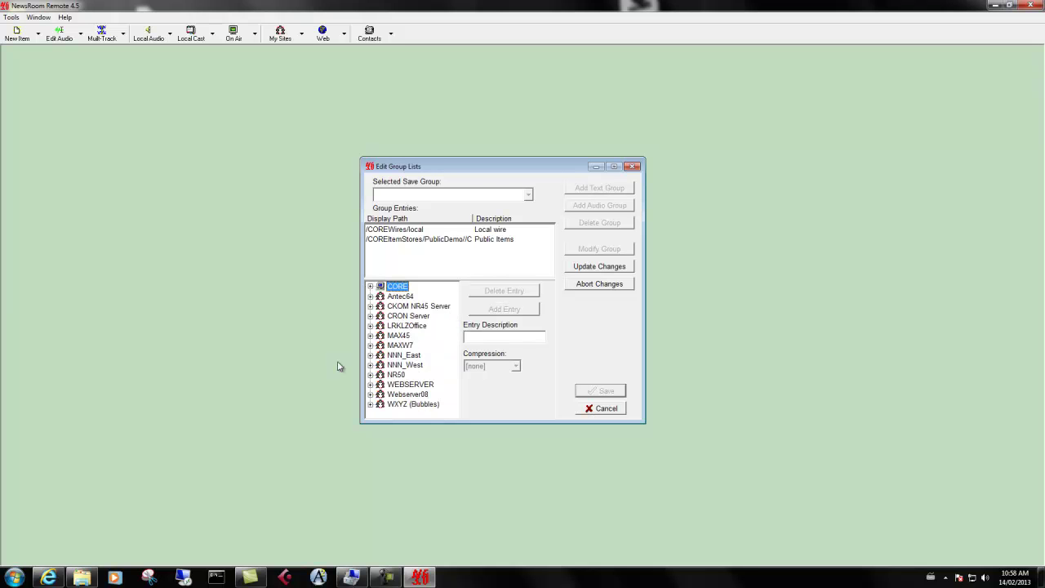
{"action": "left_click", "coordinate": [370, 326]}
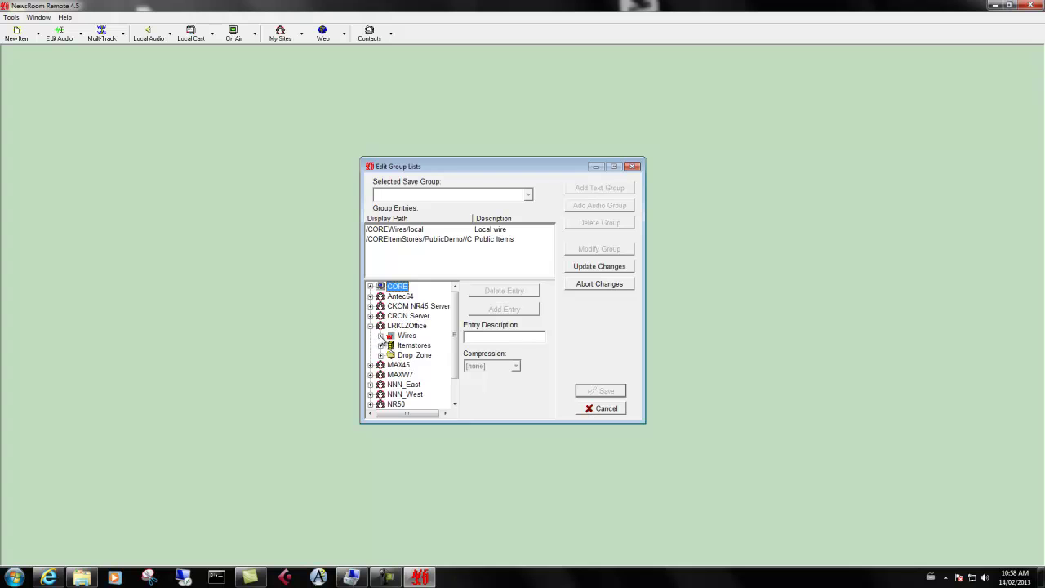
{"action": "left_click", "coordinate": [380, 336]}
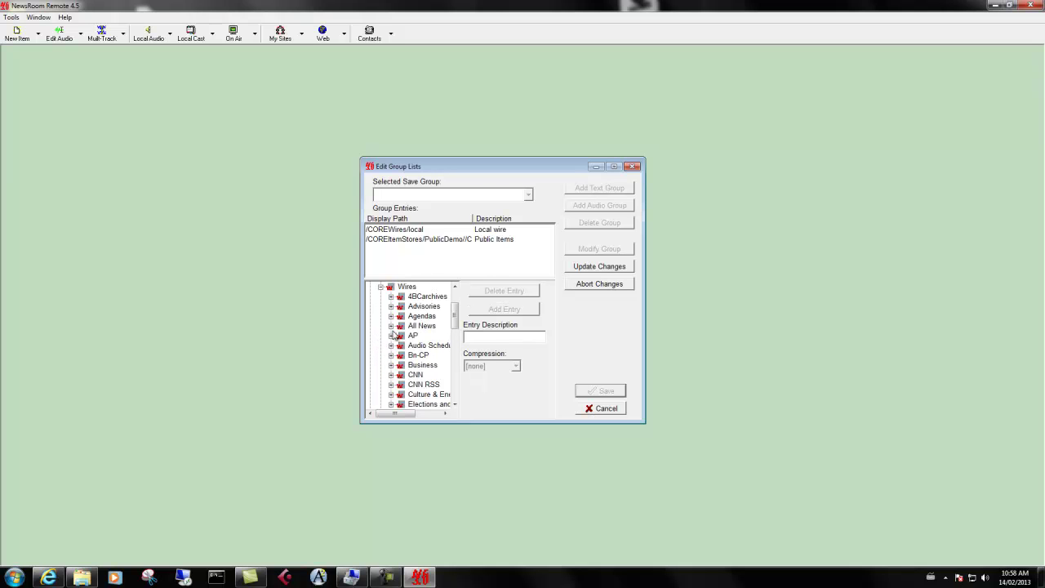
{"action": "left_click", "coordinate": [415, 326]}
{"action": "left_click", "coordinate": [495, 338]}
{"action": "type", "text": "CLen Wire"}
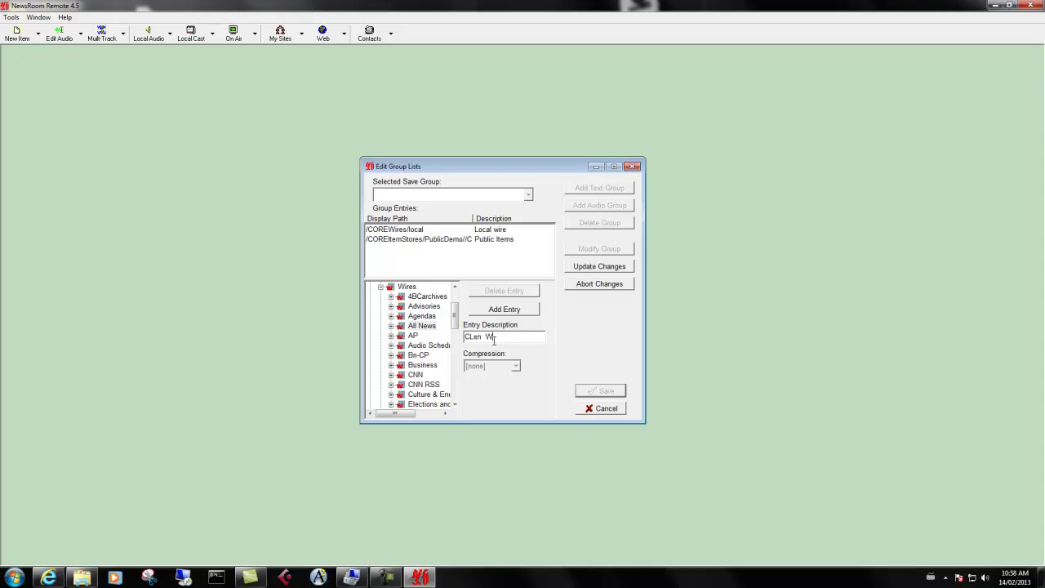
{"action": "left_click", "coordinate": [504, 310]}
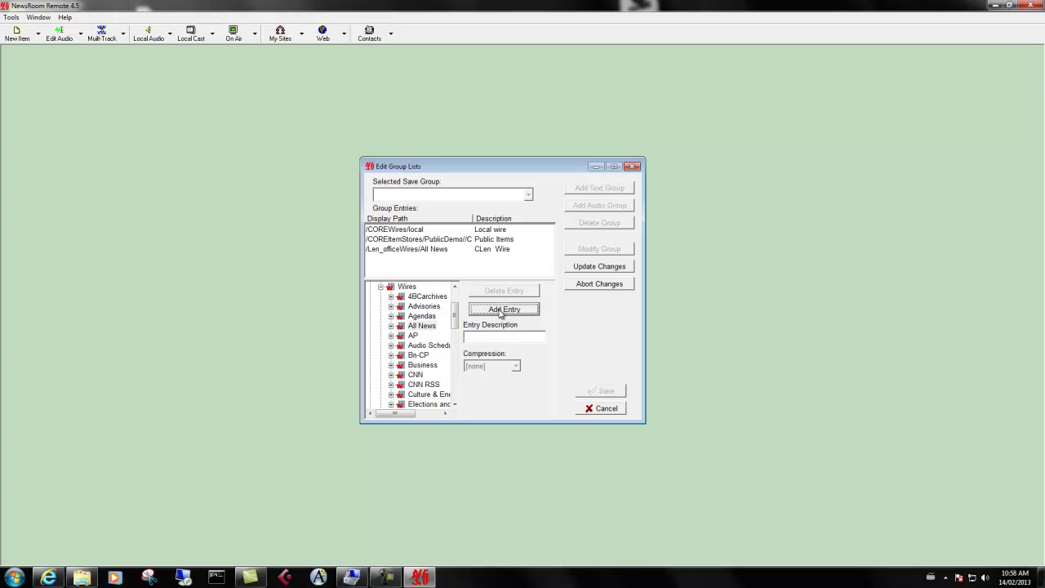
Update the text group's changes and name the save group "My Group"
{"action": "left_click", "coordinate": [601, 268]}
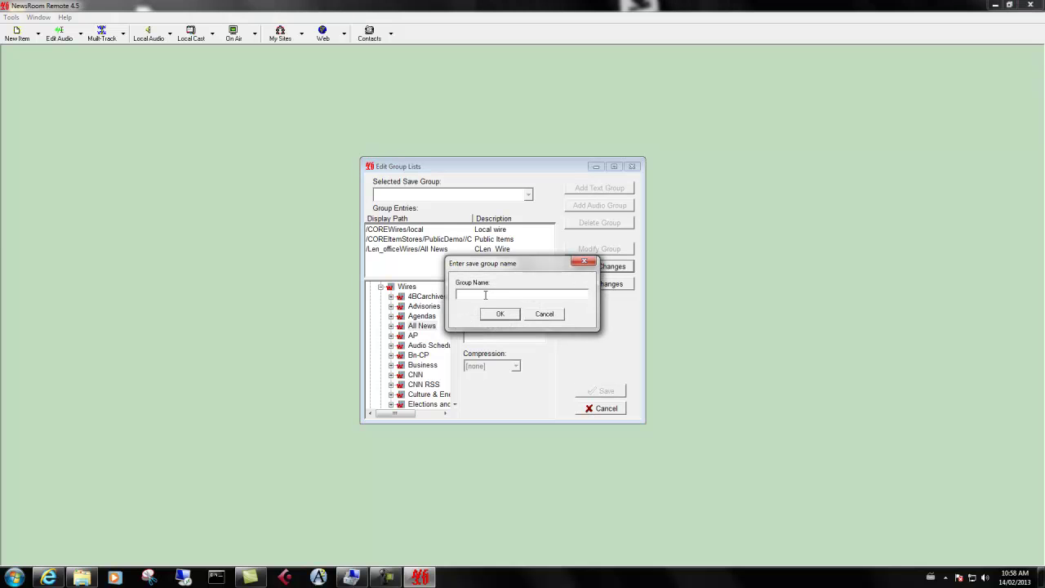
{"action": "type", "text": "My Go"}
{"action": "type", "text": "up"}
{"action": "left_click", "coordinate": [501, 315]}
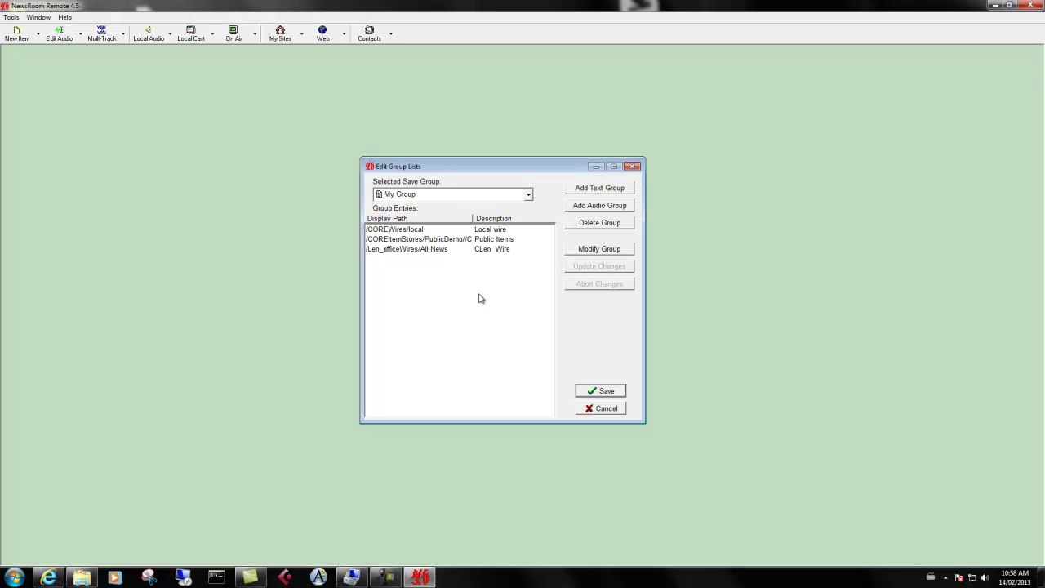
Start a new audio group and add CORE's 123 On-Air playlist with the description "Onair"
{"action": "left_click", "coordinate": [576, 210]}
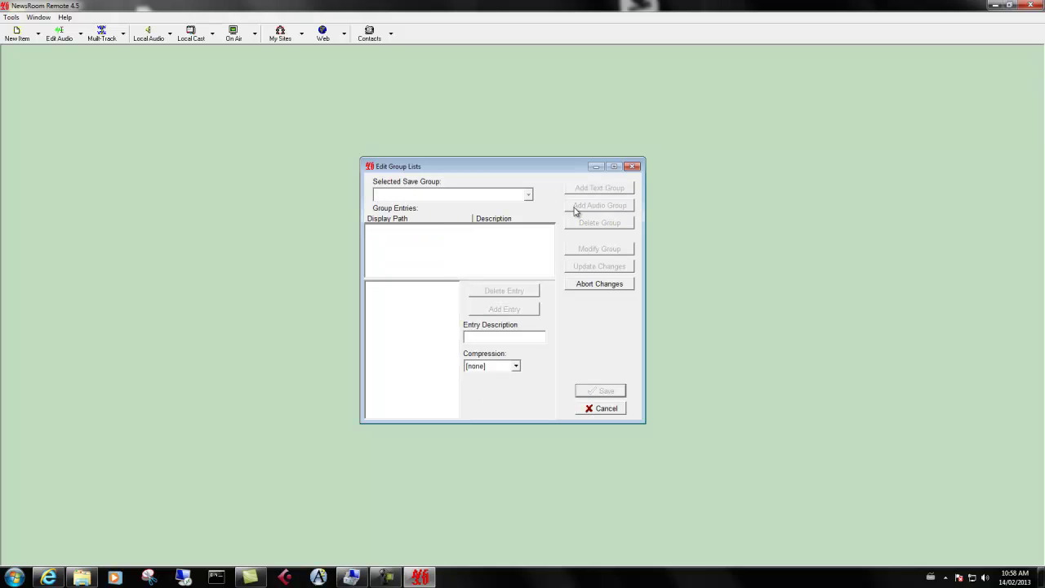
{"action": "left_click", "coordinate": [371, 286]}
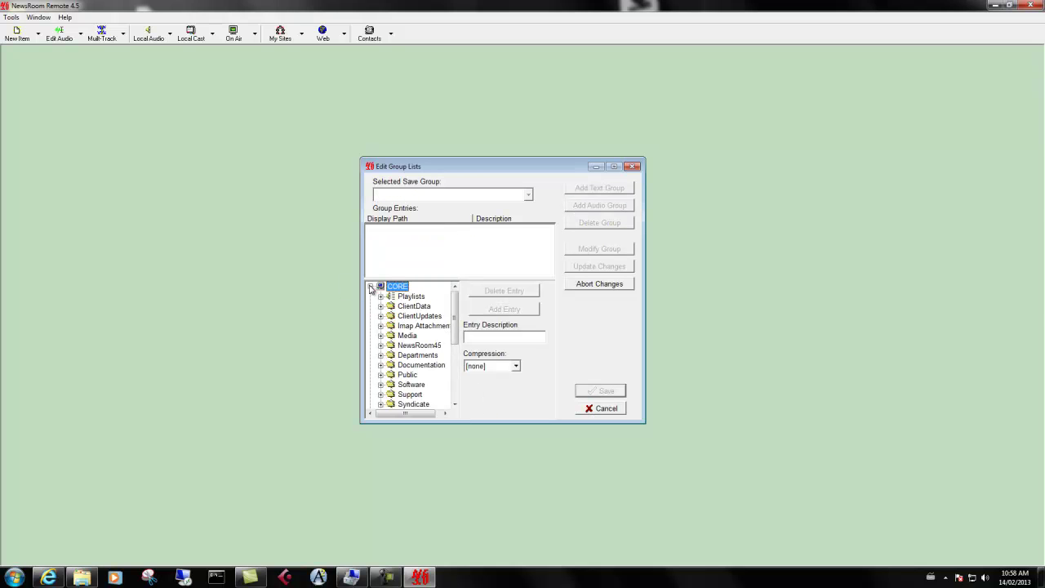
{"action": "left_click", "coordinate": [380, 296]}
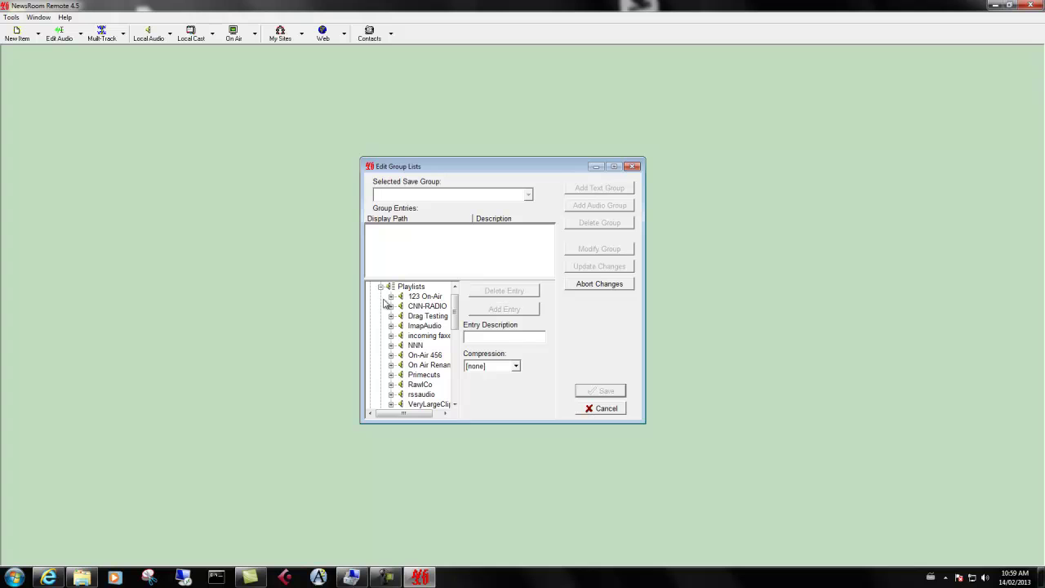
{"action": "left_click", "coordinate": [426, 298]}
{"action": "left_click", "coordinate": [481, 336]}
{"action": "type", "text": "Onair"}
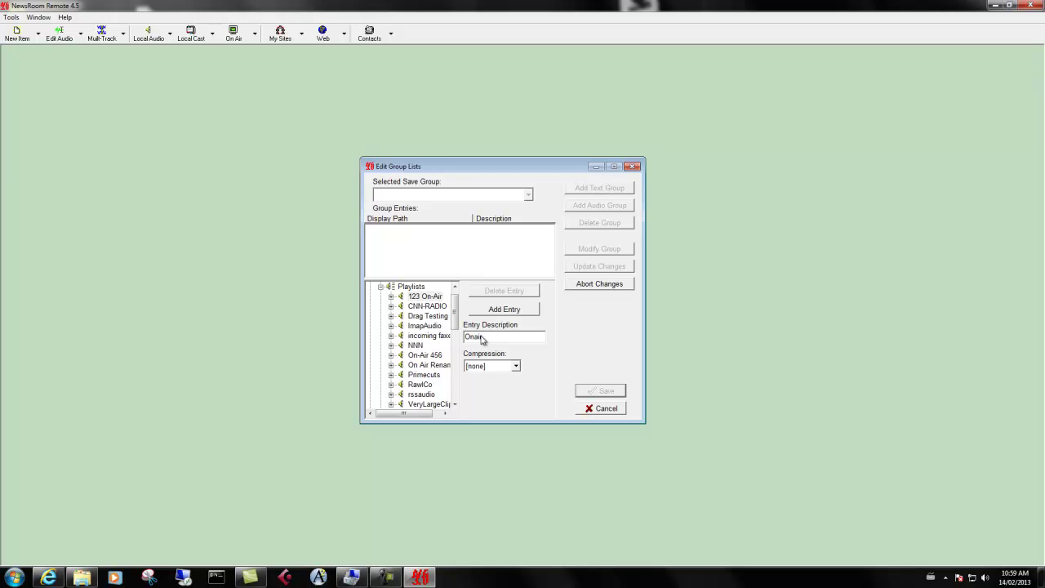
{"action": "left_click", "coordinate": [494, 314]}
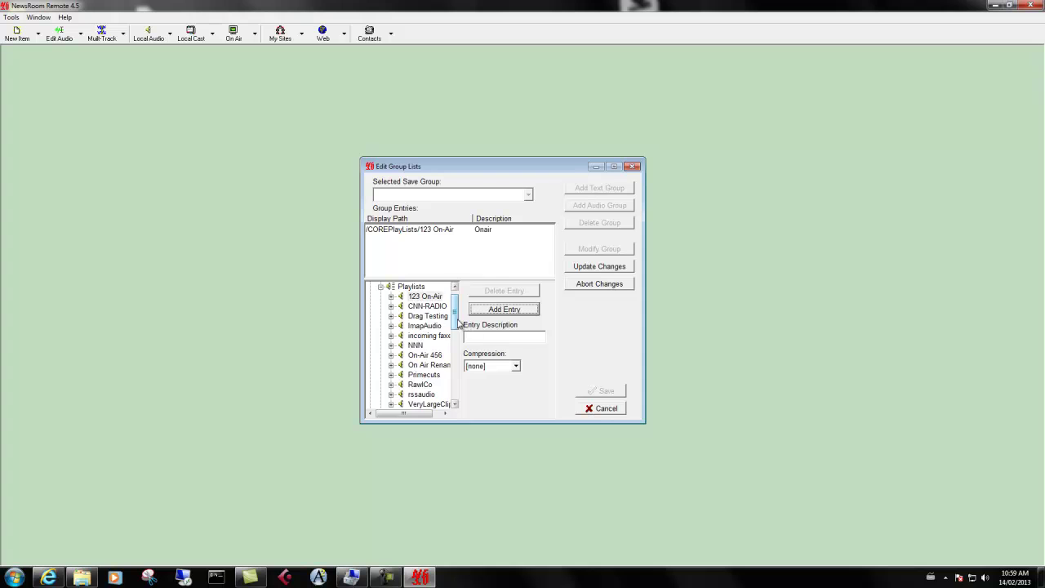
Add CORE's Primecuts playlist to the audio group with the description "Primecuts"
{"action": "left_click_drag", "start_coordinate": [456, 327], "coordinate": [458, 338]}
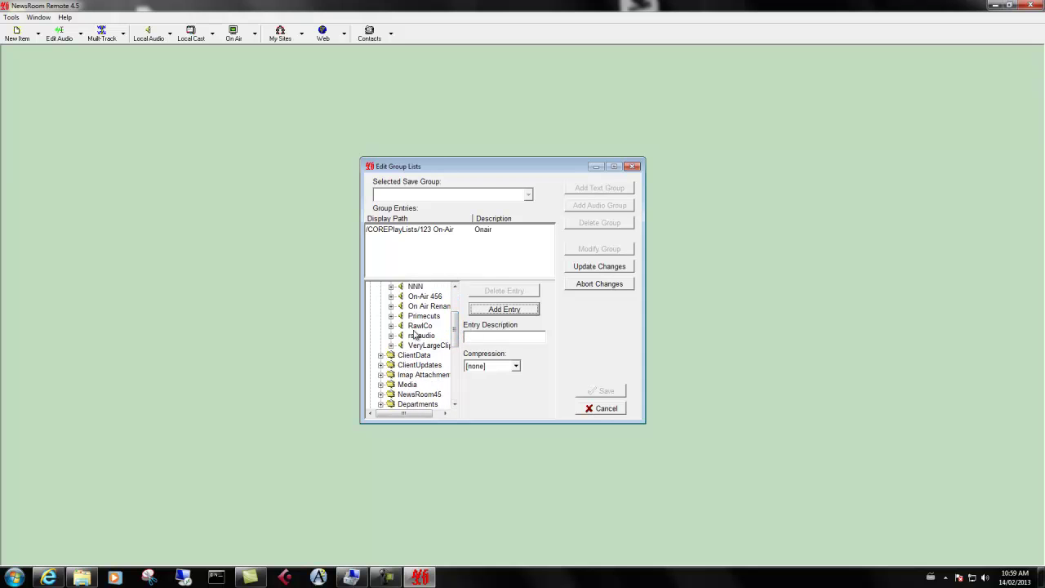
{"action": "left_click", "coordinate": [423, 317]}
{"action": "left_click", "coordinate": [485, 336]}
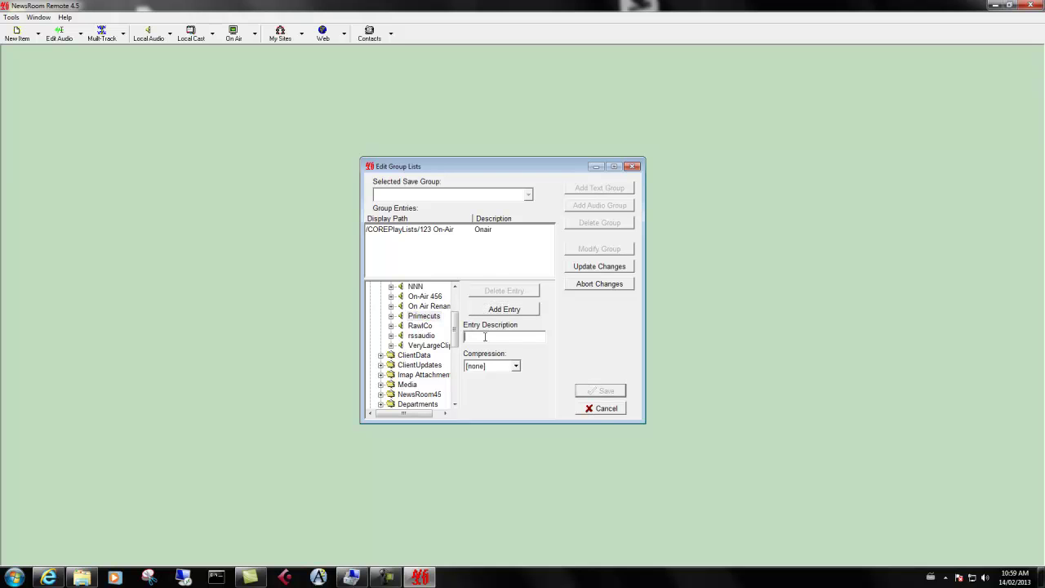
{"action": "type", "text": "Primecuts"}
{"action": "left_click", "coordinate": [510, 312]}
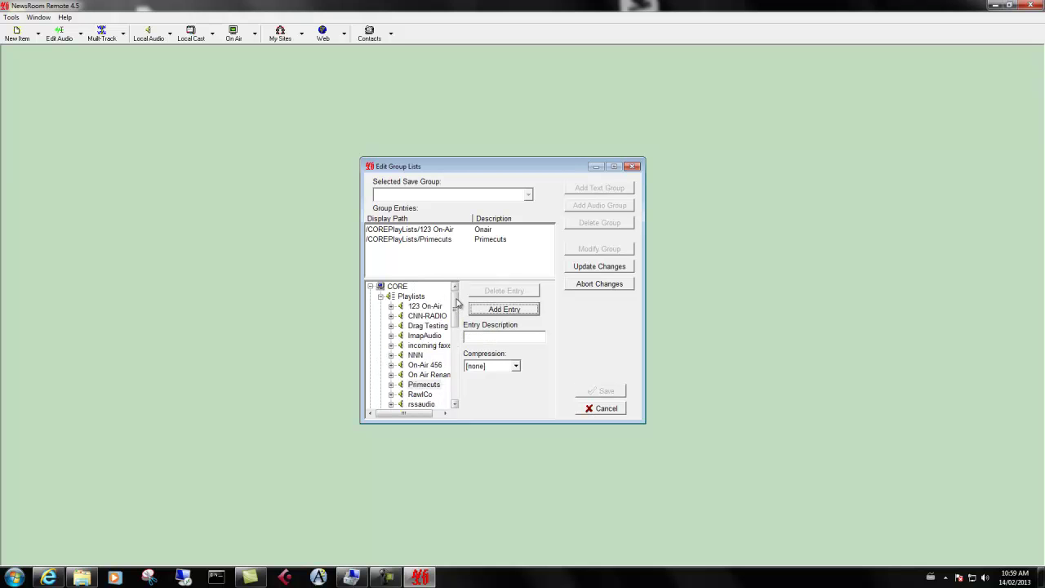
Add the Feed 2 playlist from the LRKLZOffice site to the audio group with the description "Clen Feed"
{"action": "left_click", "coordinate": [381, 297]}
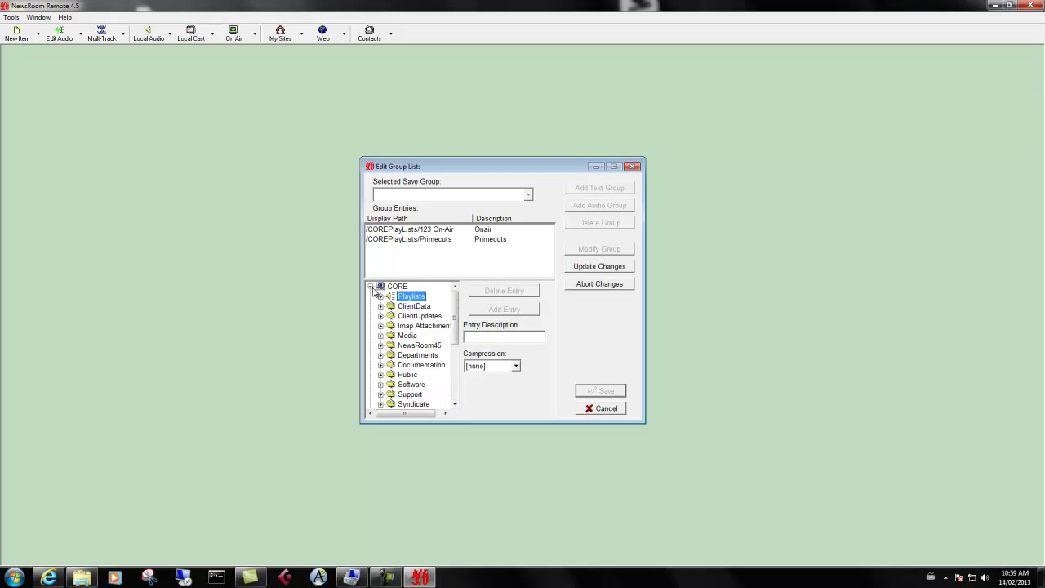
{"action": "left_click", "coordinate": [370, 287]}
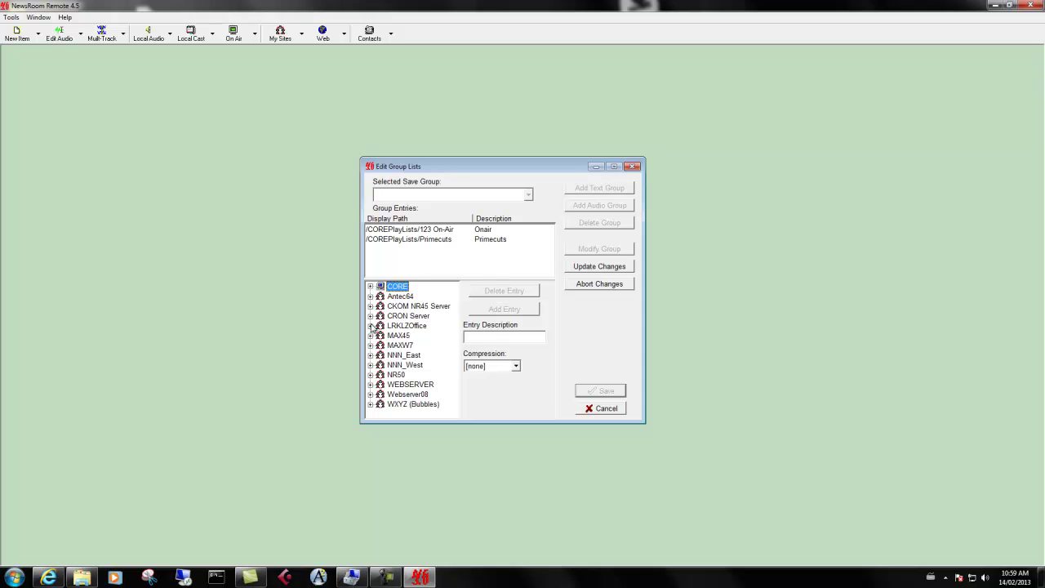
{"action": "left_click", "coordinate": [370, 325]}
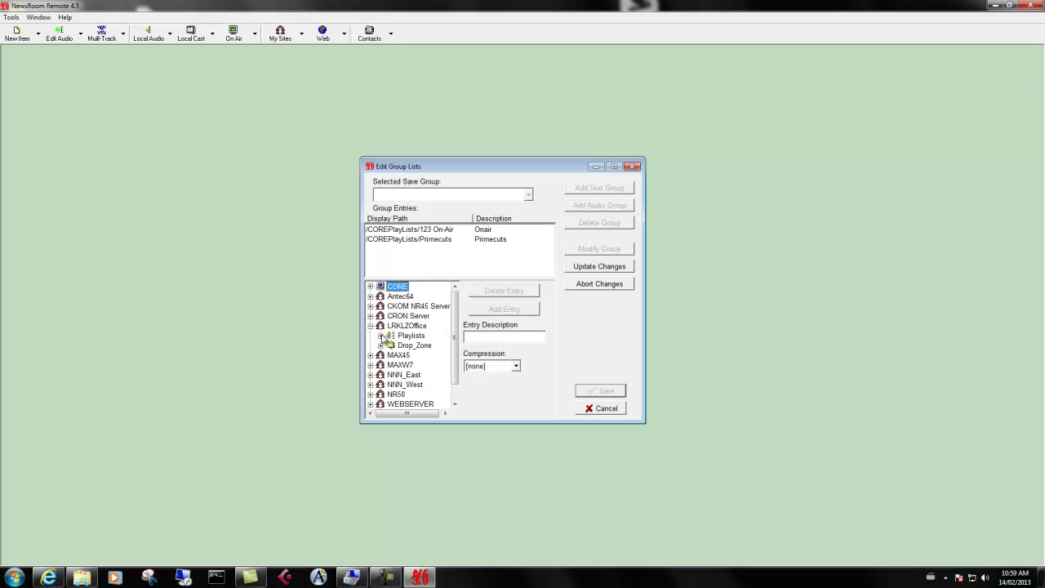
{"action": "left_click", "coordinate": [381, 336]}
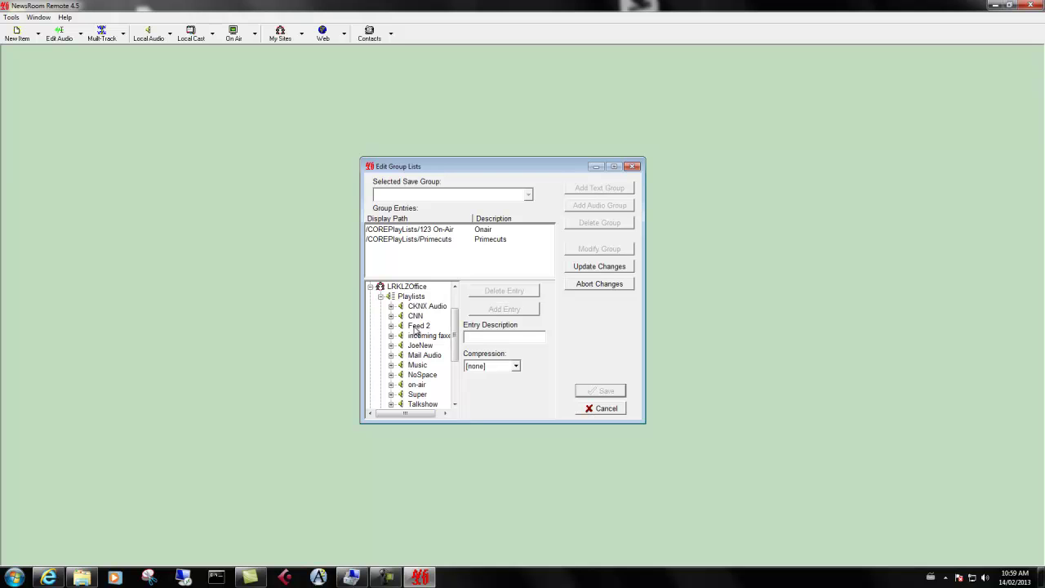
{"action": "left_click", "coordinate": [416, 328]}
{"action": "type", "text": "Clen Feed"}
{"action": "left_click", "coordinate": [503, 310]}
Update the audio group's changes under the name "Lens audio groups" and save the group lists
{"action": "left_click", "coordinate": [593, 269]}
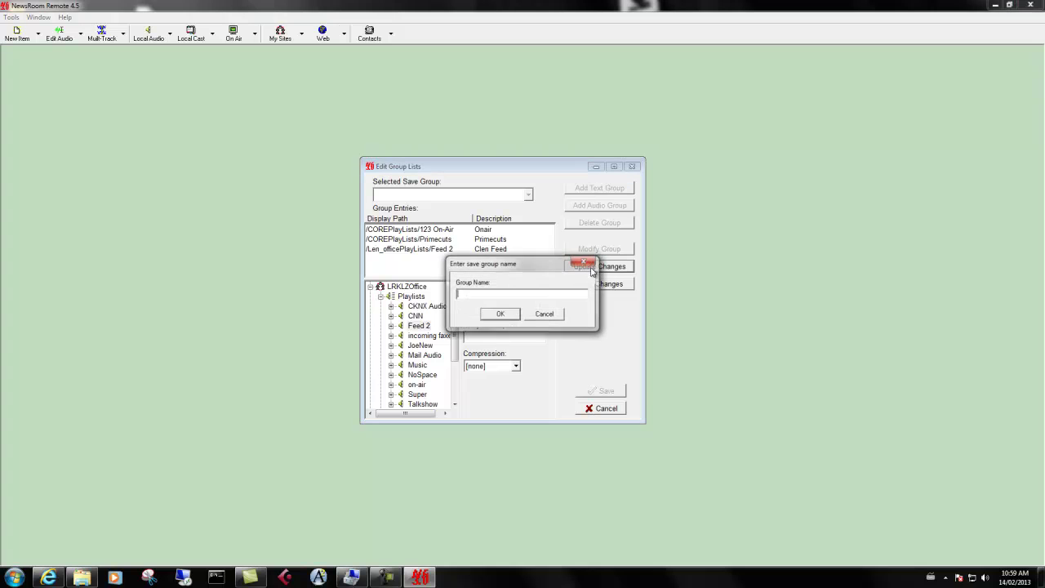
{"action": "type", "text": "Lens audio groups"}
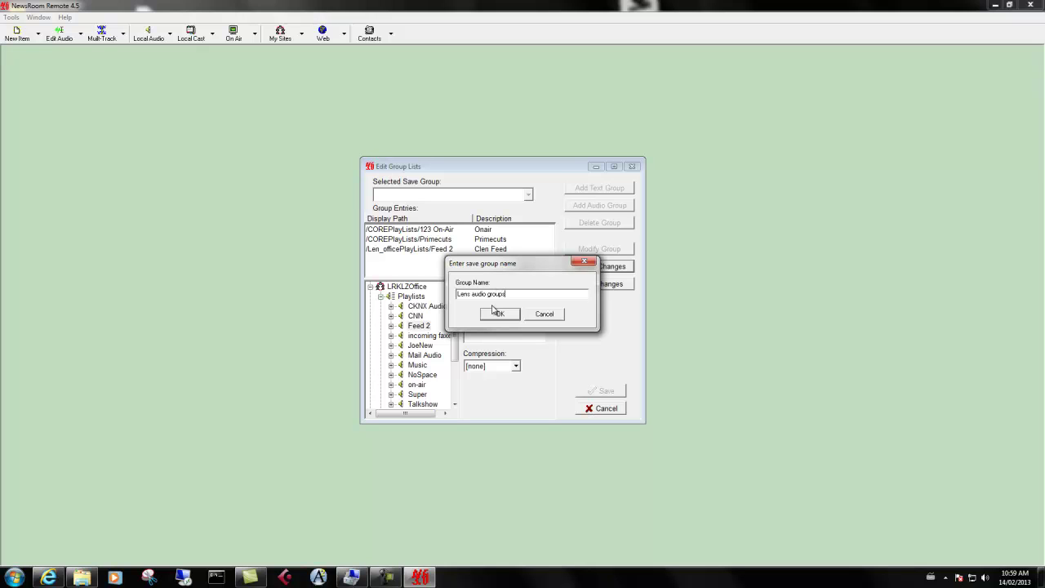
{"action": "left_click", "coordinate": [494, 311]}
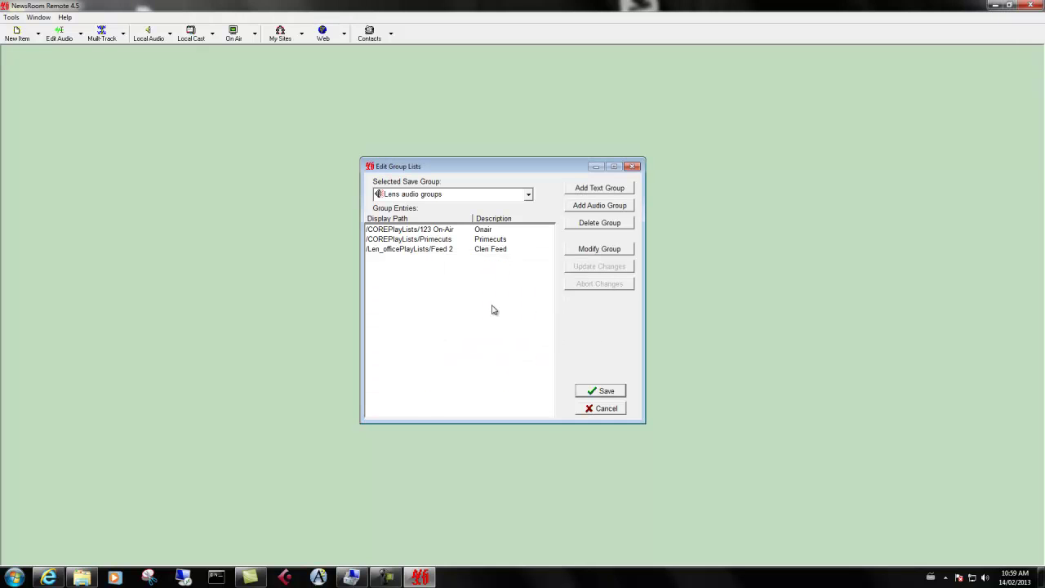
{"action": "left_click", "coordinate": [605, 391]}
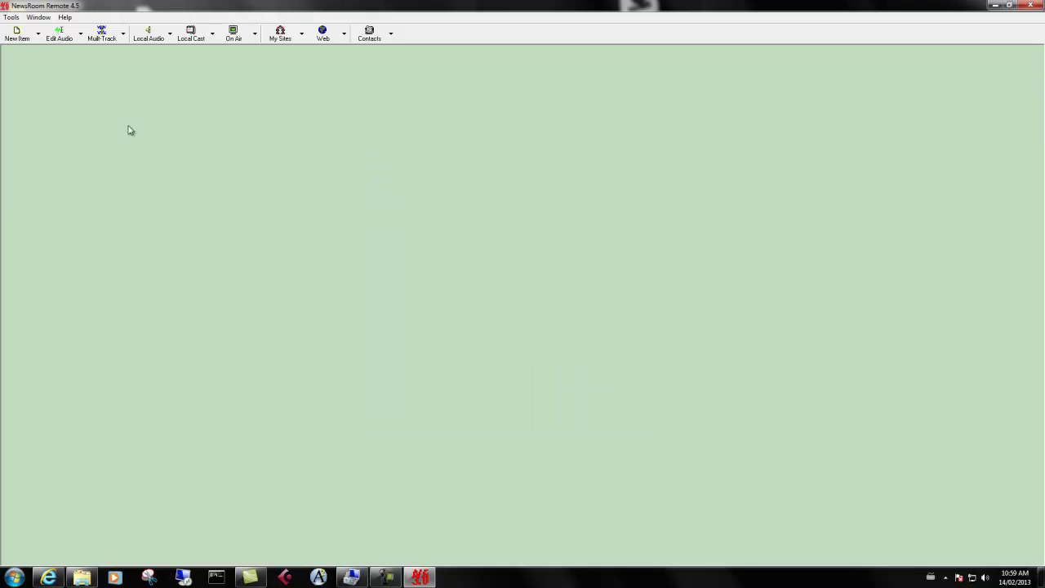
Create a new text item reading "This is a new story"
{"action": "left_click", "coordinate": [17, 34]}
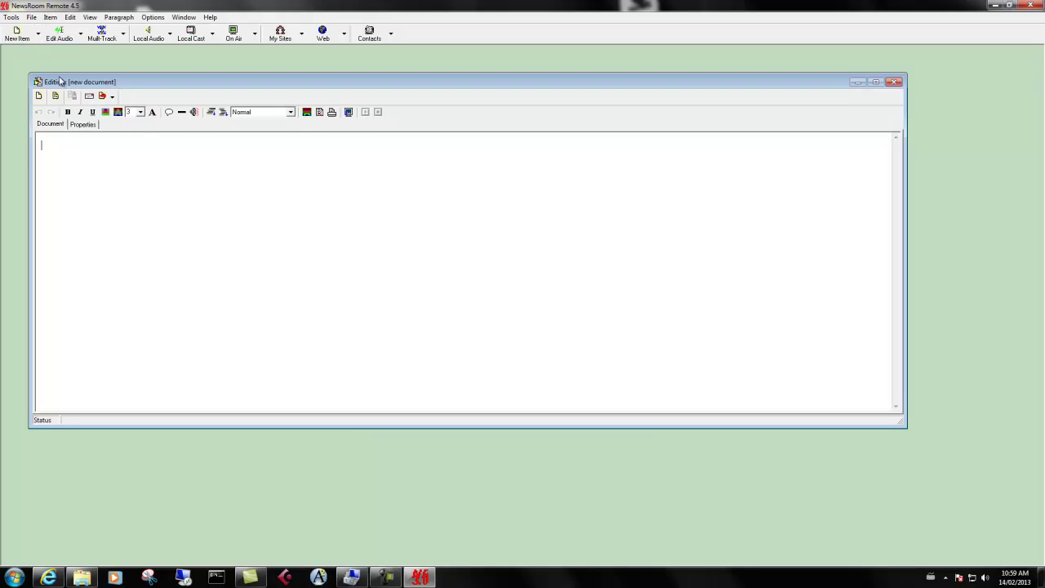
{"action": "type", "text": "This is a new story"}
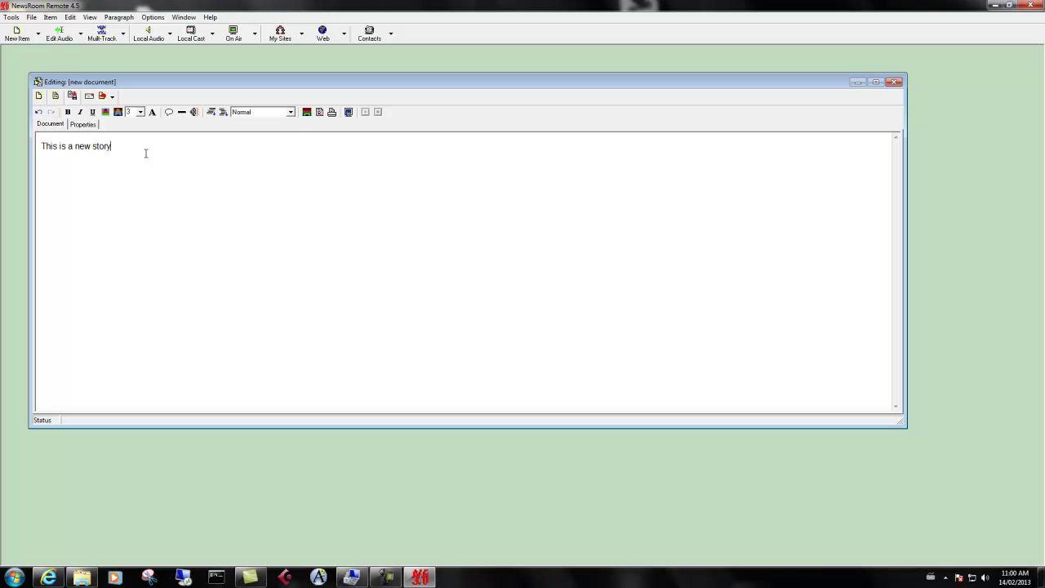
Save the story to My Group with the title "My News", and close the document without saving it again
{"action": "left_click", "coordinate": [113, 96]}
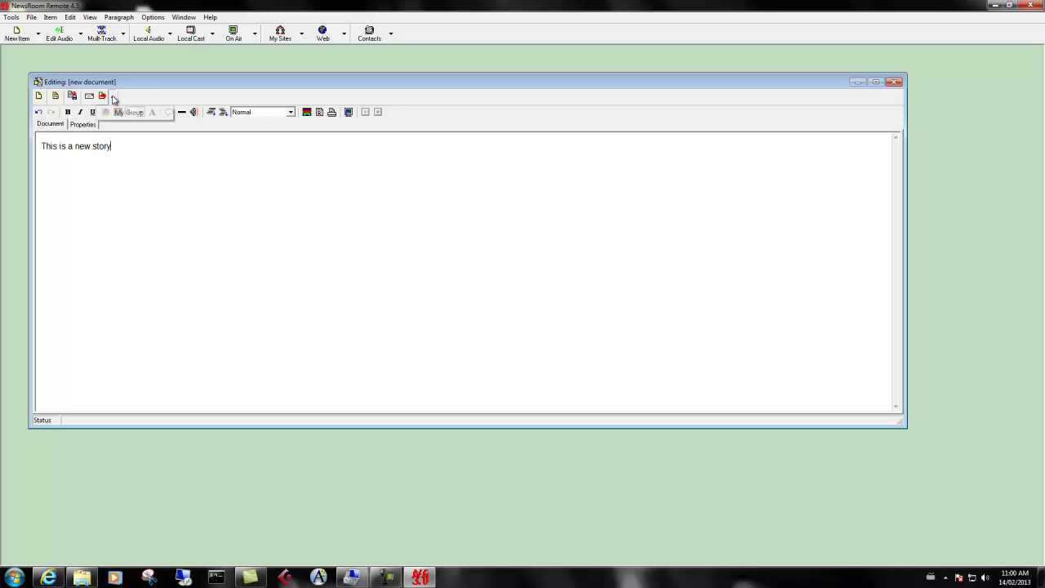
{"action": "left_click", "coordinate": [120, 115]}
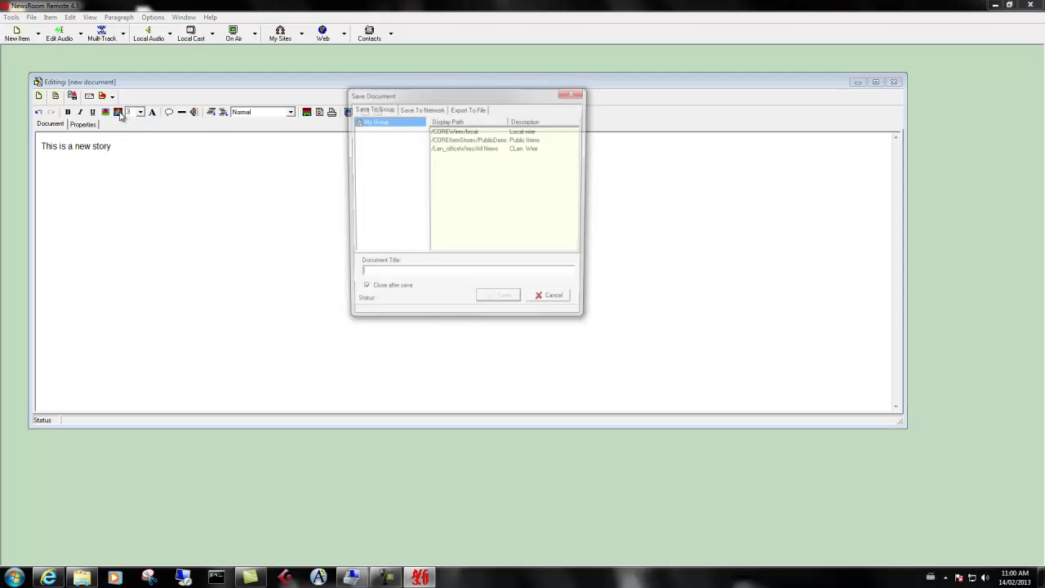
{"action": "left_click", "coordinate": [391, 273]}
{"action": "type", "text": "My News"}
{"action": "left_click", "coordinate": [497, 304]}
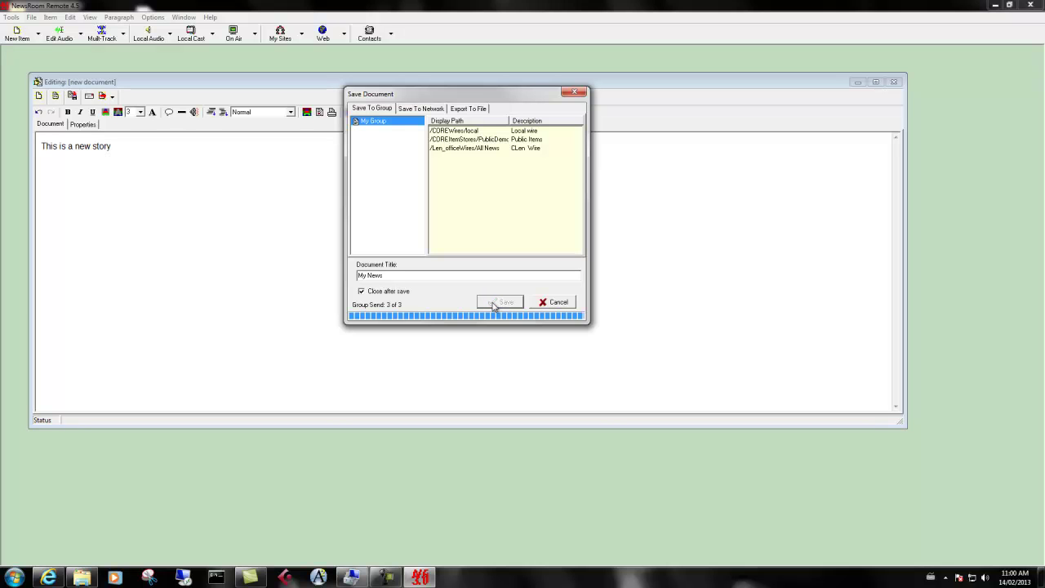
{"action": "left_click", "coordinate": [522, 314]}
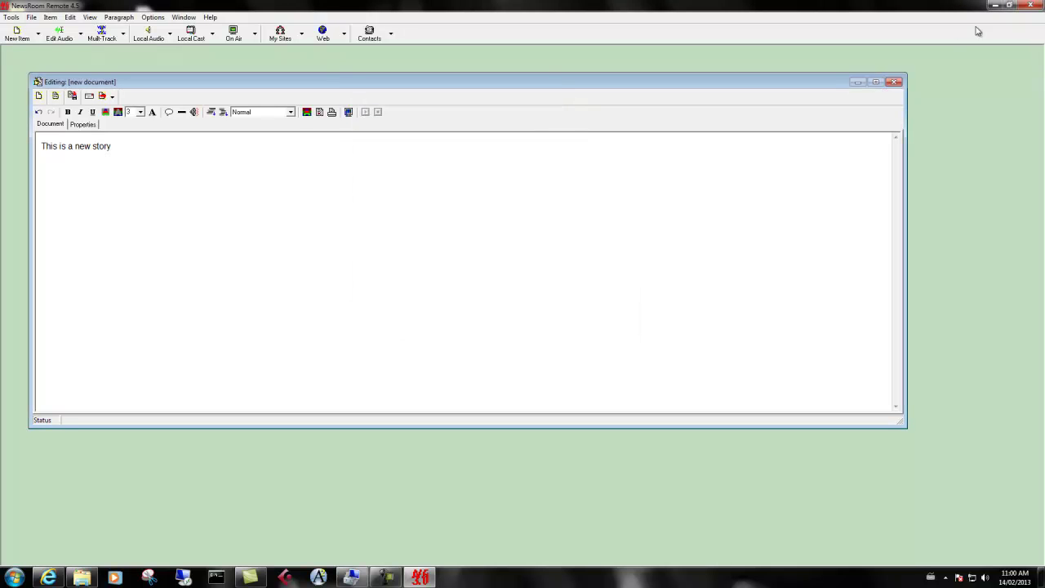
{"action": "left_click", "coordinate": [895, 81]}
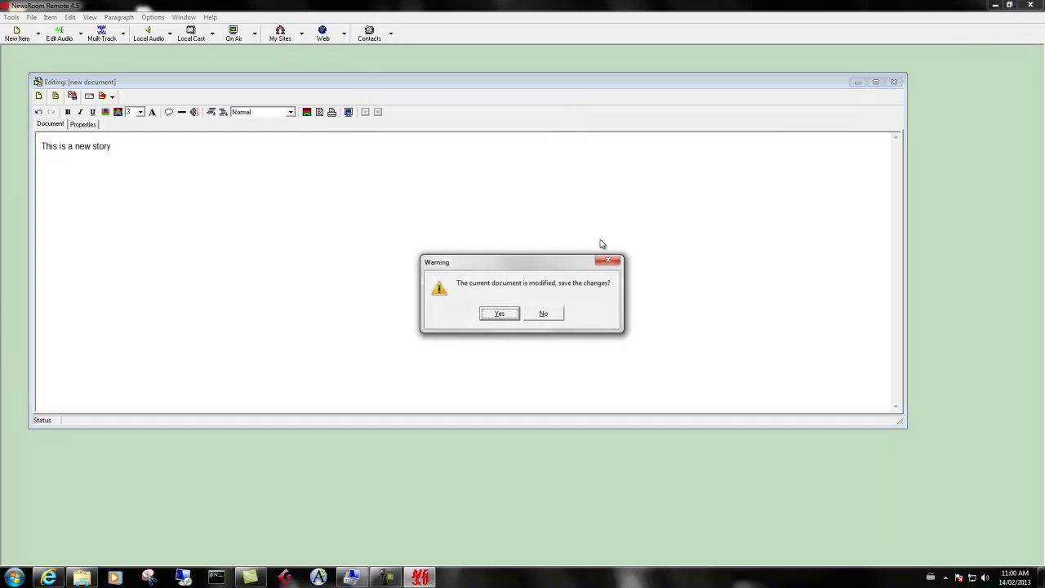
{"action": "left_click", "coordinate": [546, 315]}
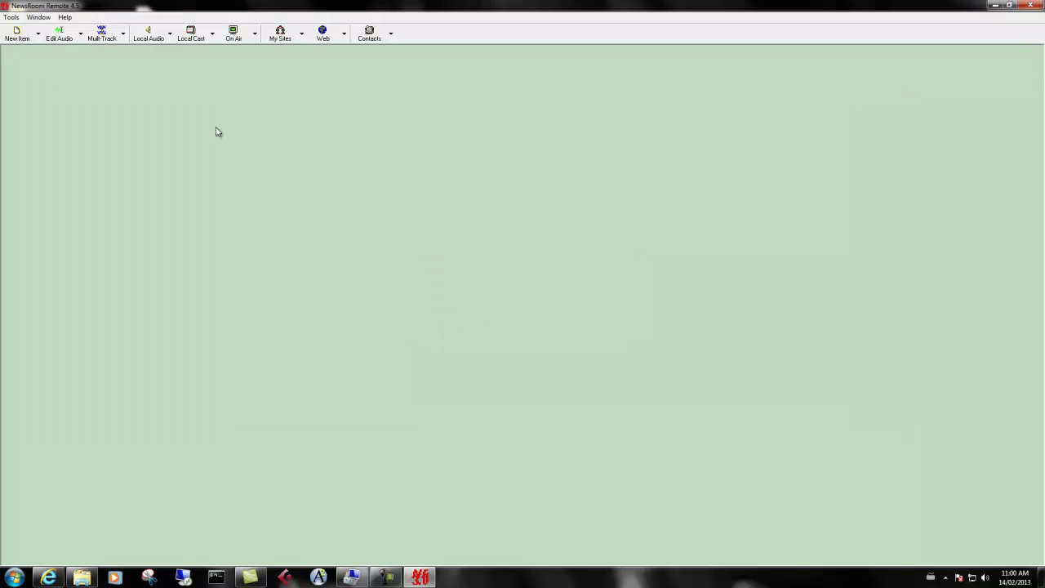
Record an audio clip about 4.7 seconds long in the audio editor and delete about its first 1.3 seconds
{"action": "left_click", "coordinate": [169, 46]}
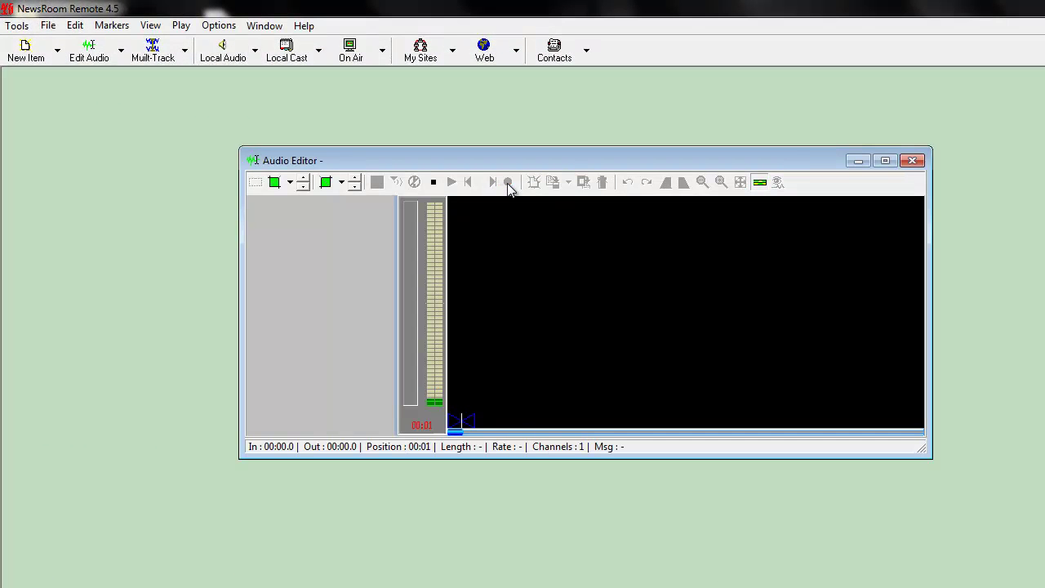
{"action": "left_click", "coordinate": [434, 183]}
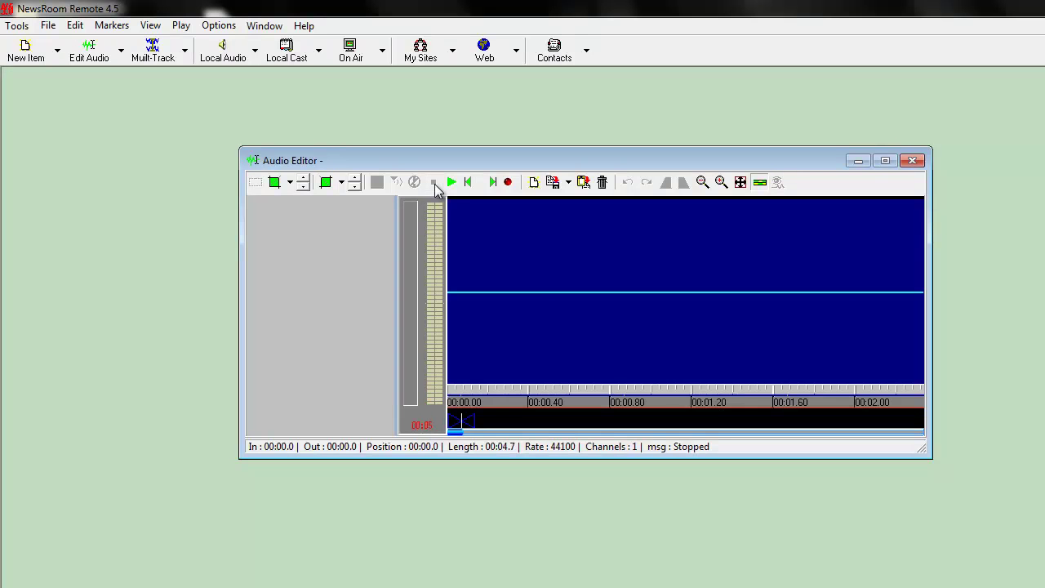
{"action": "left_click", "coordinate": [740, 183]}
{"action": "left_click_drag", "start_coordinate": [513, 280], "coordinate": [446, 279]}
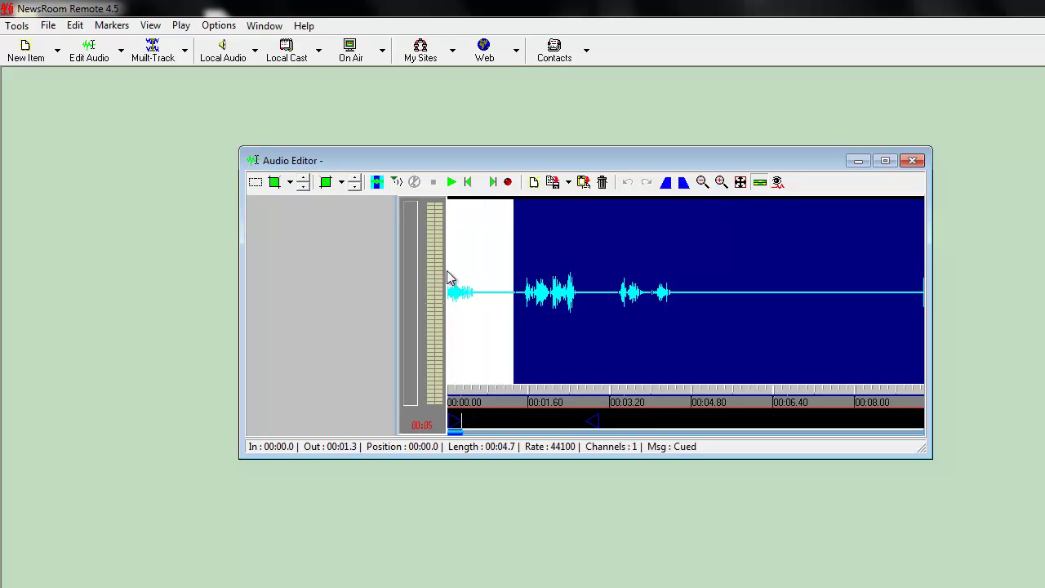
{"action": "key", "text": "Delete"}
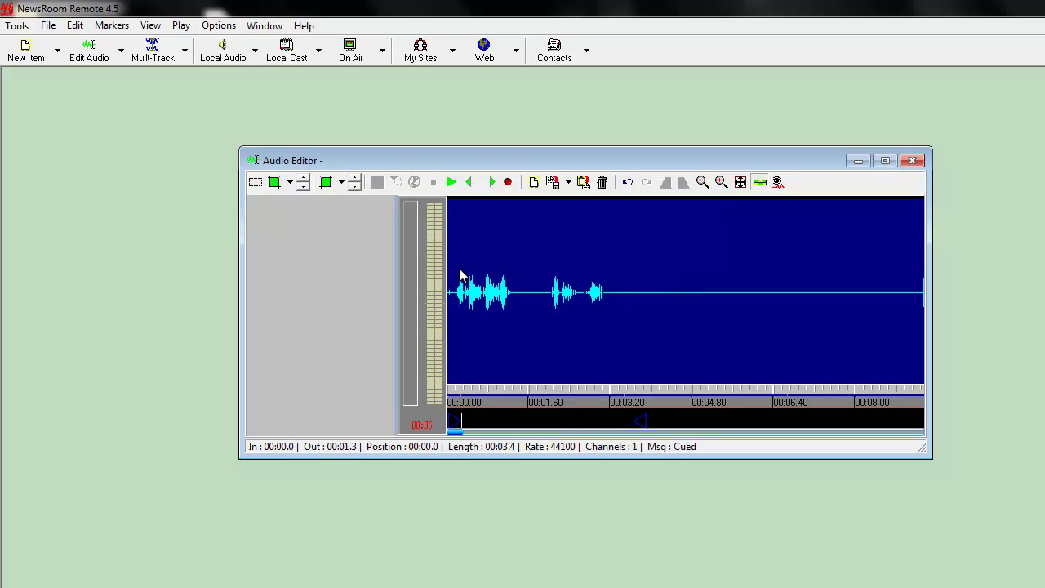
Save the whole clip to the network group "Lens audio groups" as "Testing Group Save", and close the audio editor without saving again
{"action": "left_click", "coordinate": [569, 183]}
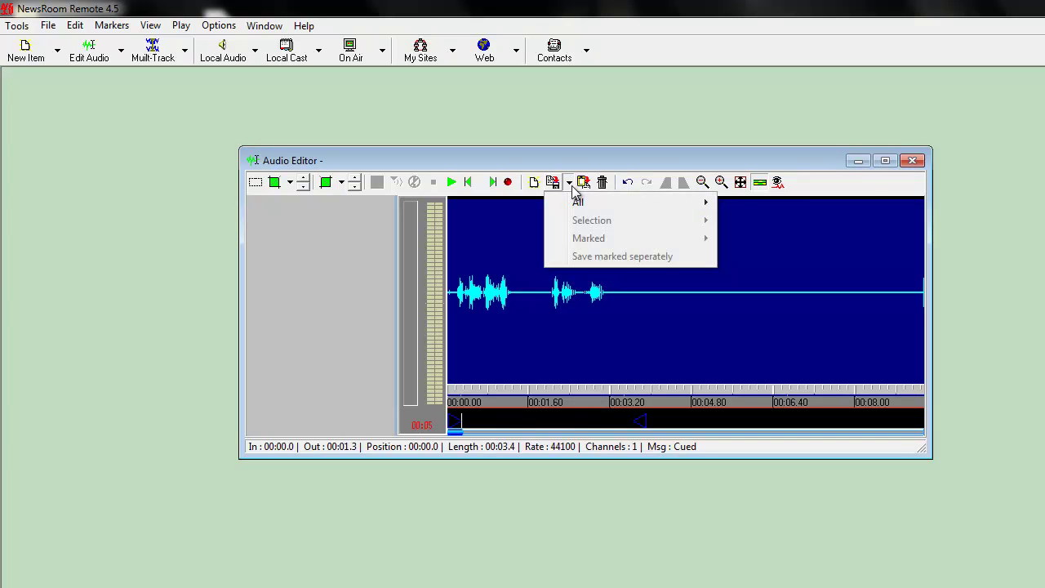
{"action": "mouse_move", "coordinate": [578, 209]}
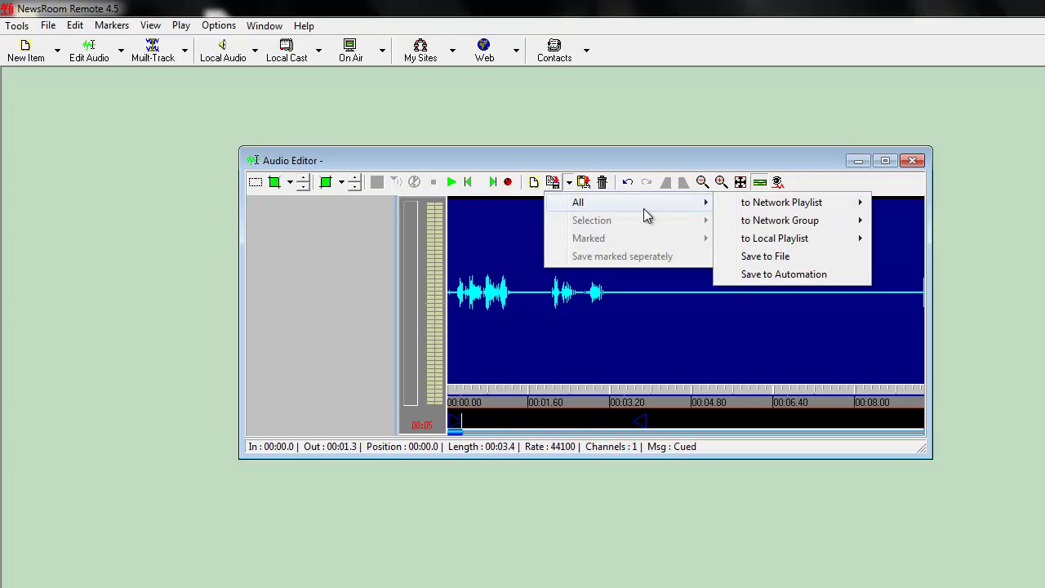
{"action": "mouse_move", "coordinate": [772, 227]}
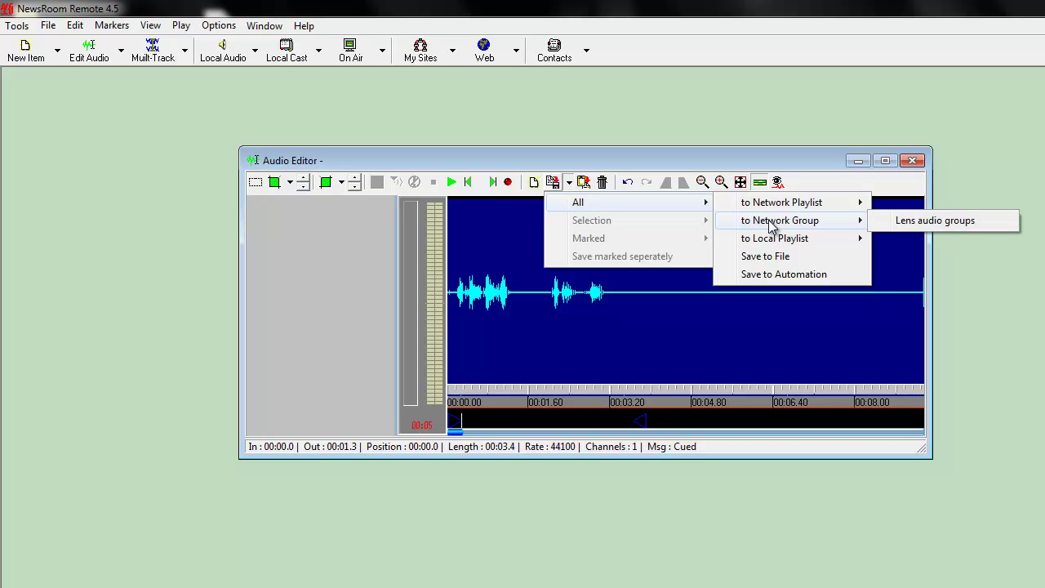
{"action": "left_click", "coordinate": [912, 222]}
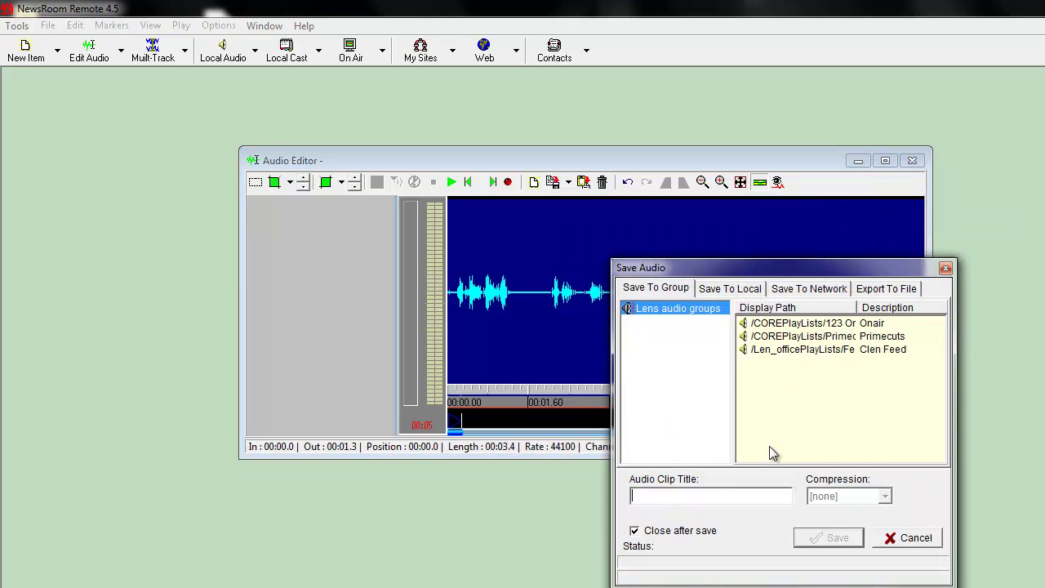
{"action": "type", "text": "Testing Group Save"}
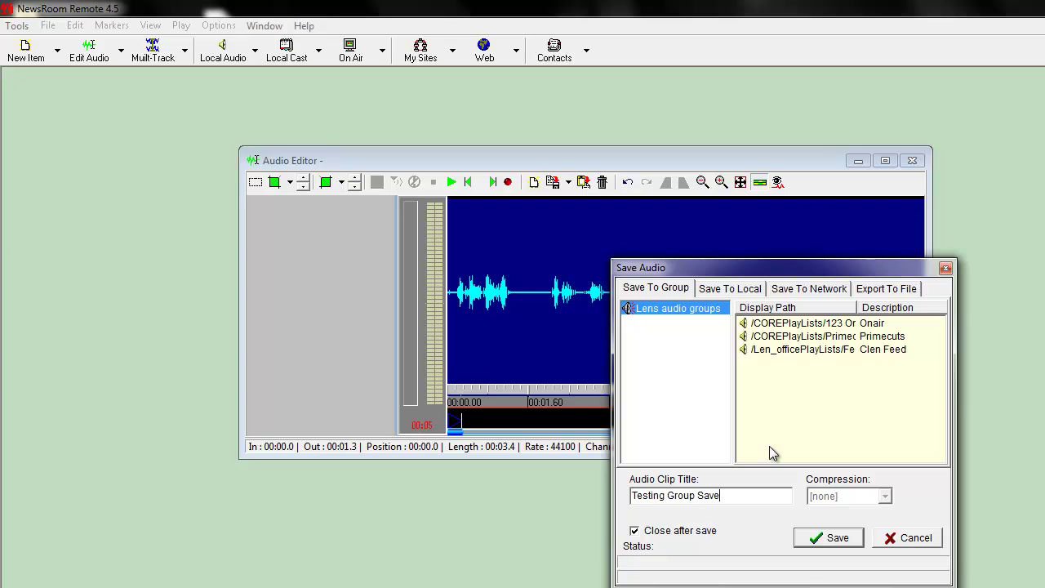
{"action": "left_click", "coordinate": [843, 542]}
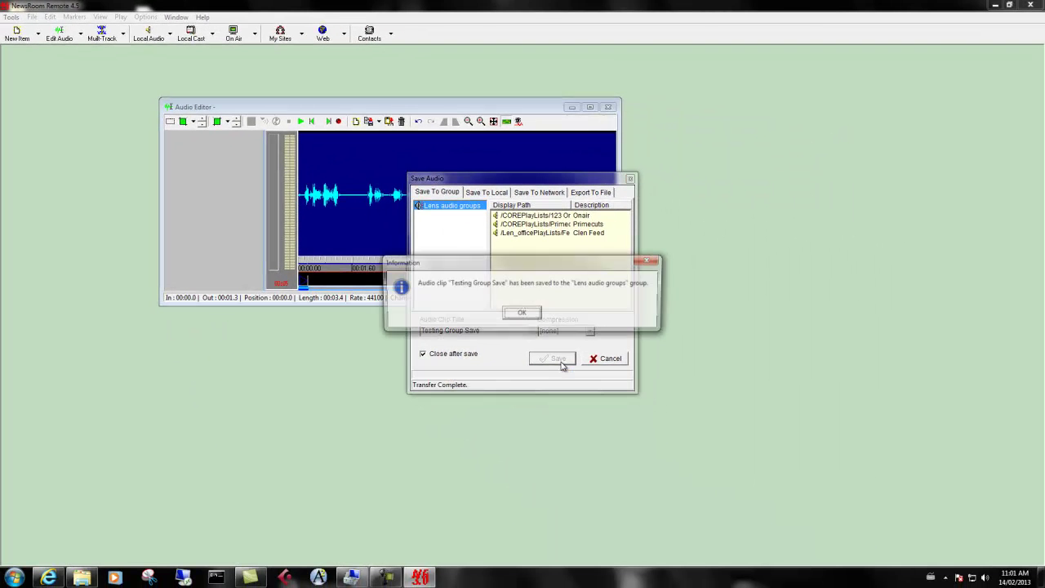
{"action": "left_click", "coordinate": [523, 314]}
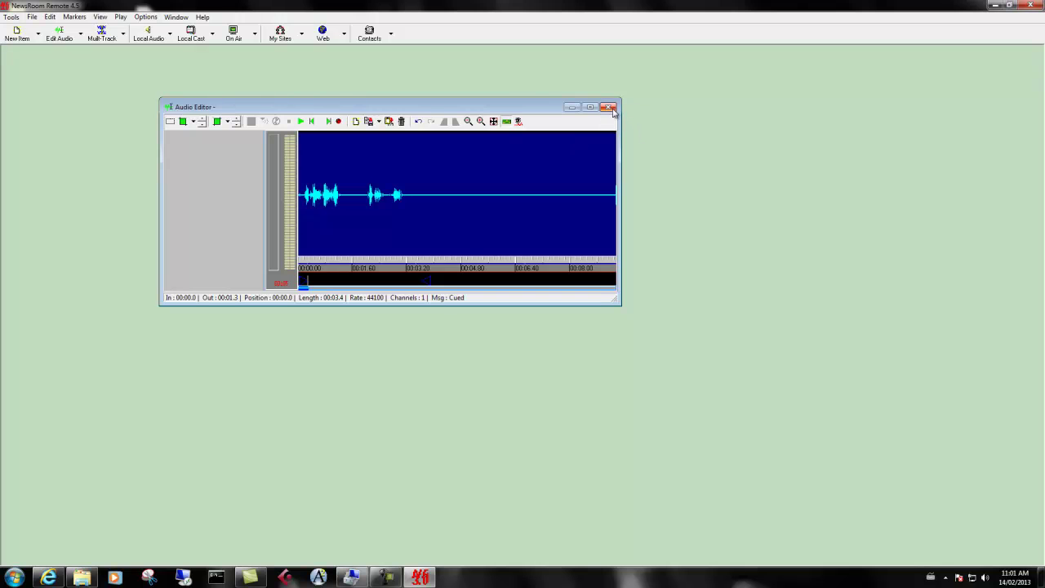
{"action": "left_click", "coordinate": [609, 107]}
{"action": "left_click", "coordinate": [539, 315]}
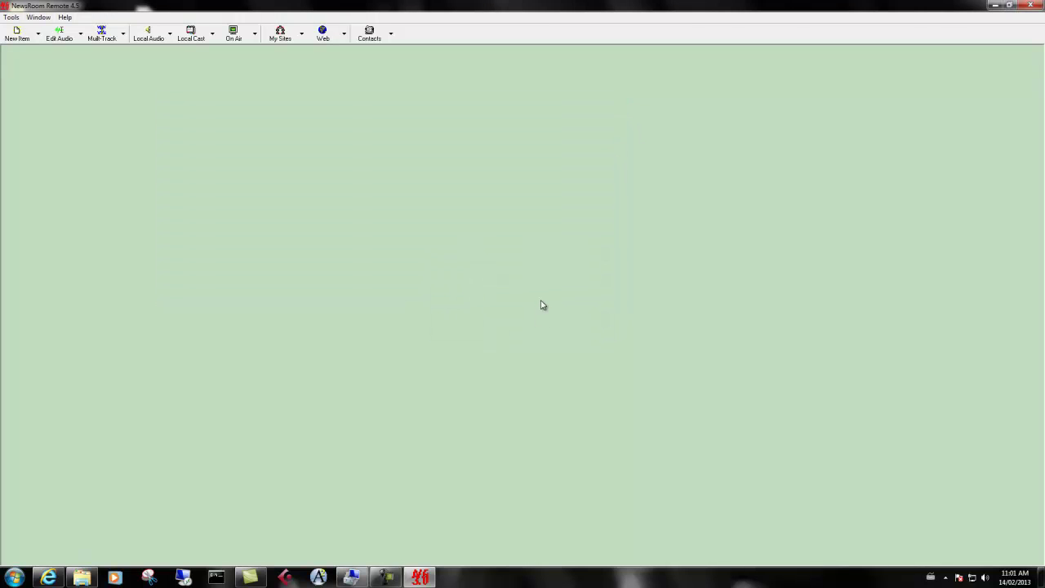